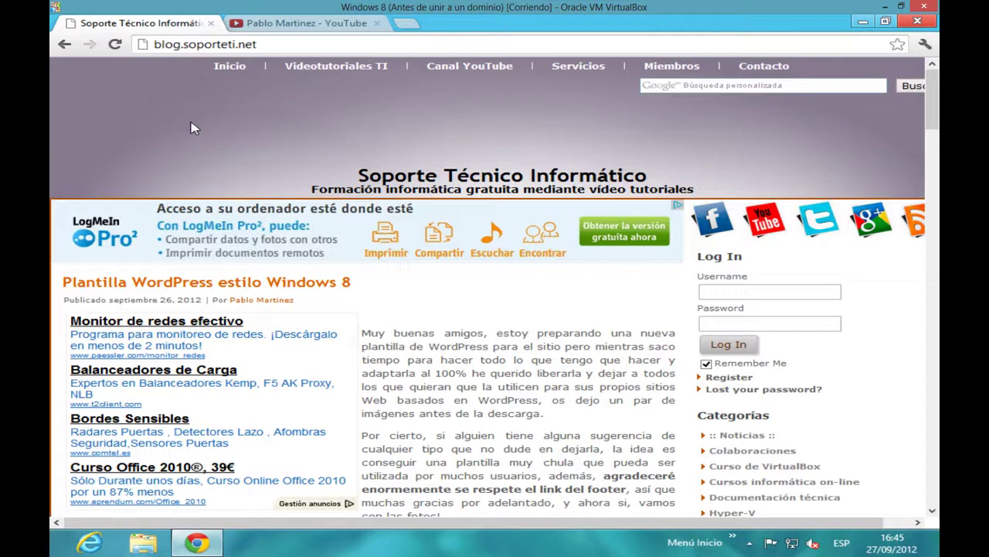
Look over the Soporte Técnico Informático blog's home page and its YouTube channel page.
scroll(295, 159, "down", 5)
scroll(297, 160, "up", 3)
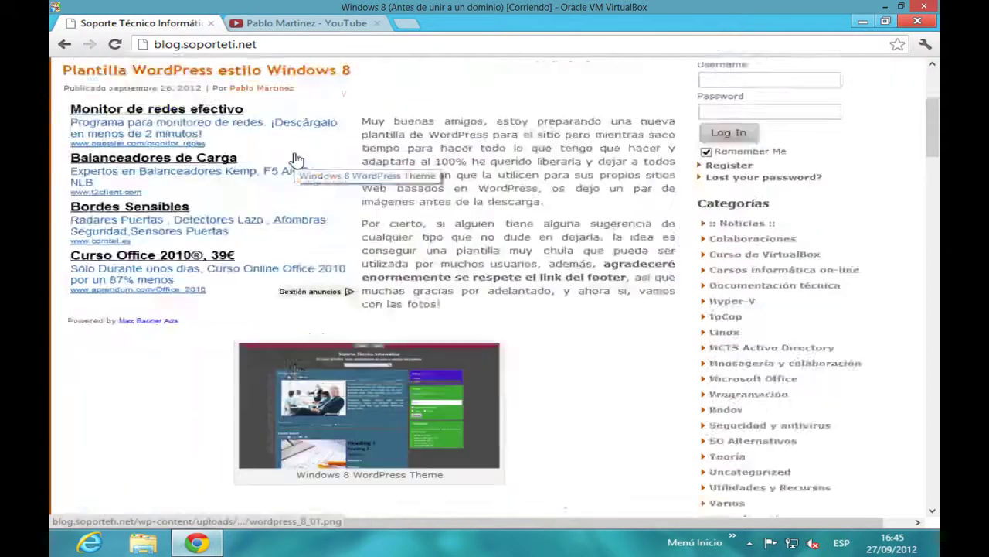
scroll(297, 160, "up", 3)
left_click(302, 24)
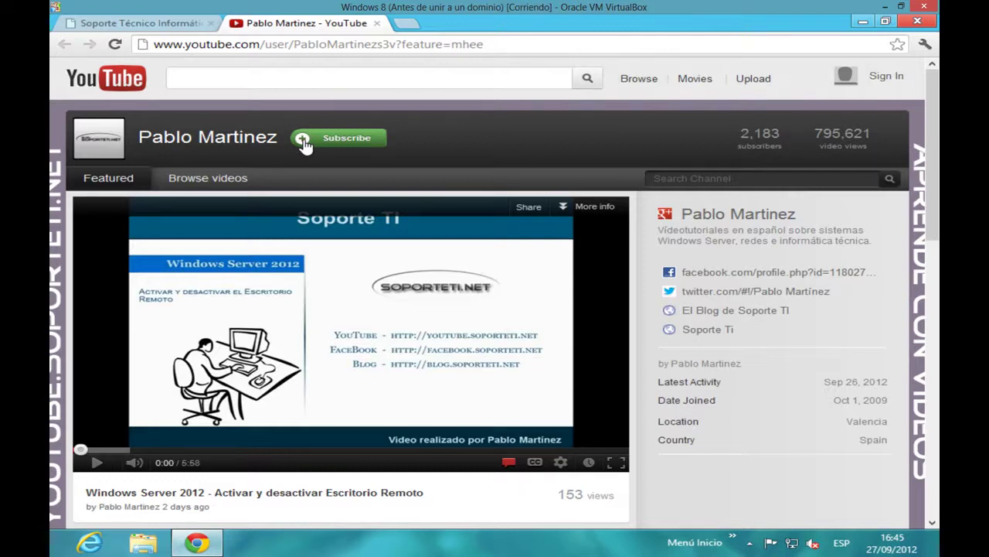
left_click(164, 25)
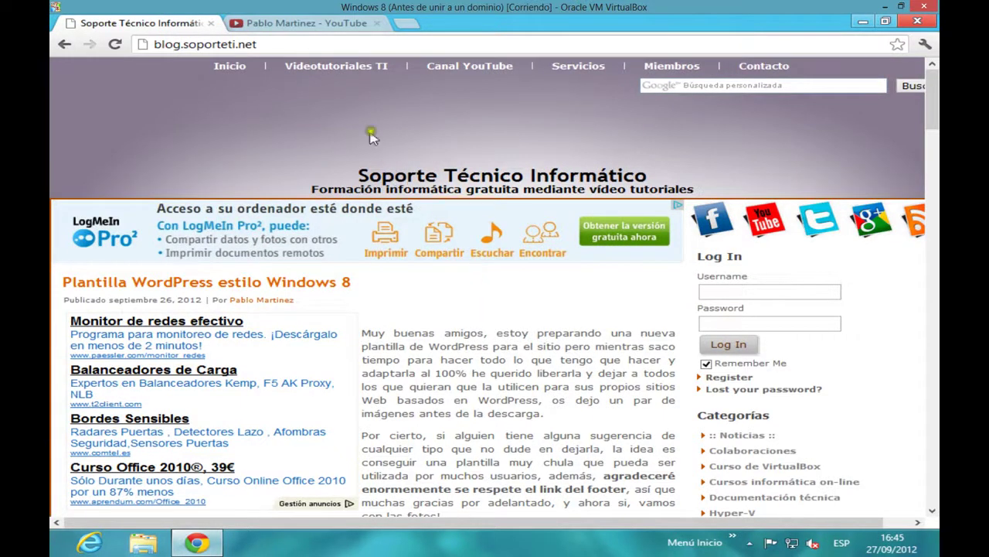
Look through the blog's Videotutoriales TI page and close the browser.
left_click(347, 66)
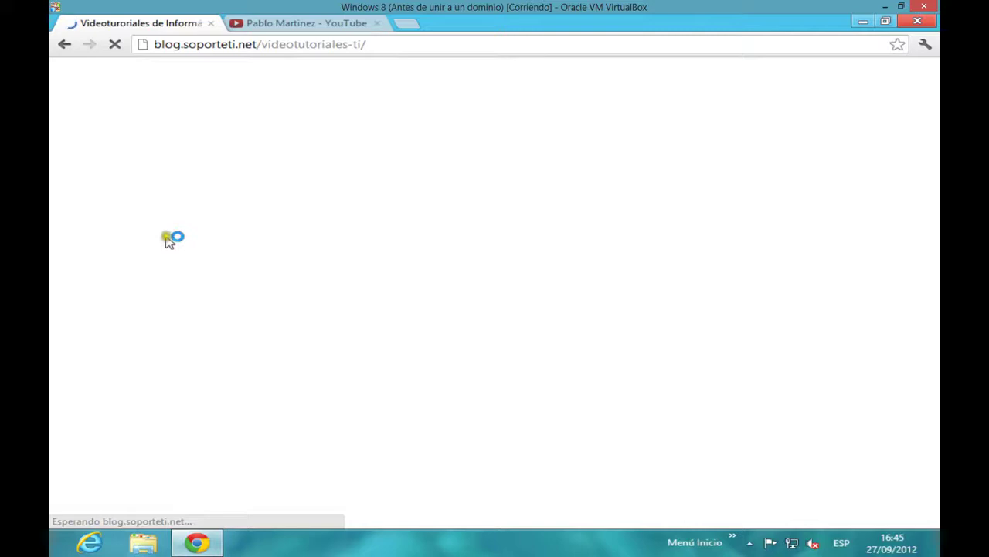
scroll(309, 270, "down", 10)
scroll(313, 274, "up", 8)
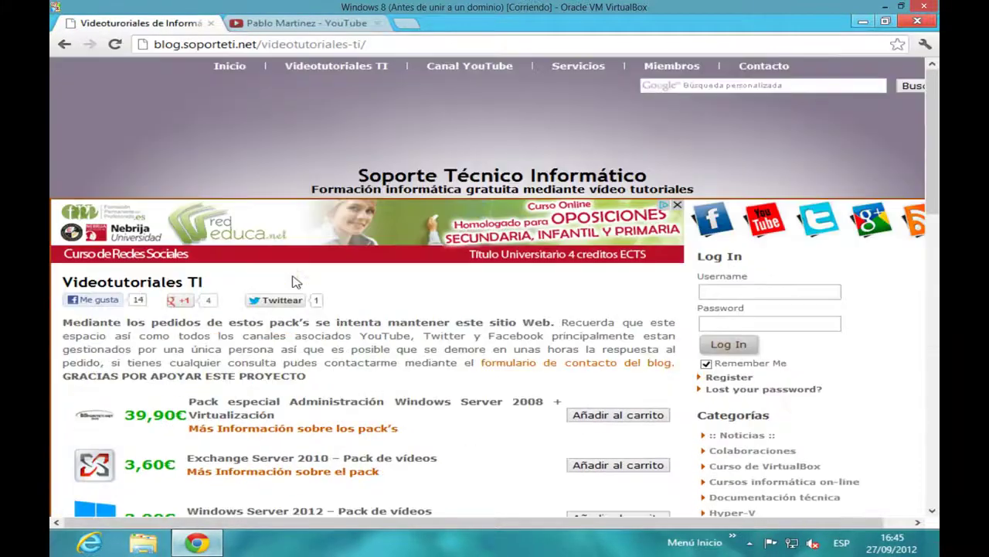
left_click(916, 23)
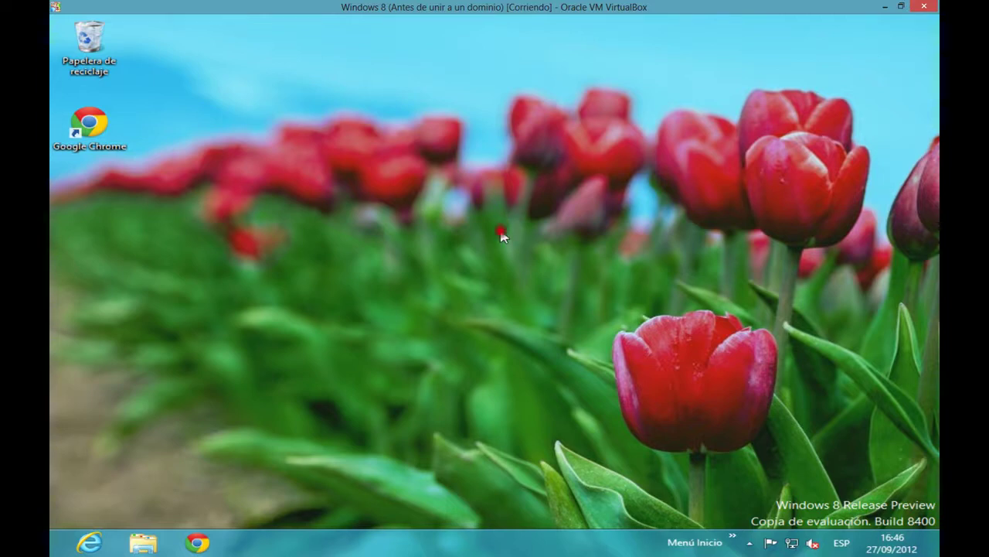
Search the settings for "restaur", review what Restaurar tu PC does, cancel it and close the PC settings.
key("super")
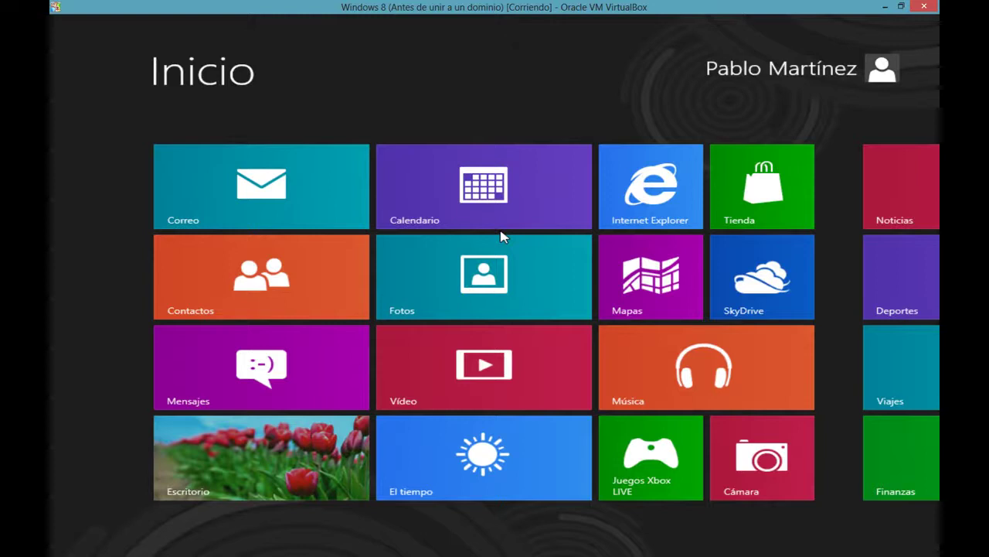
type("restaur")
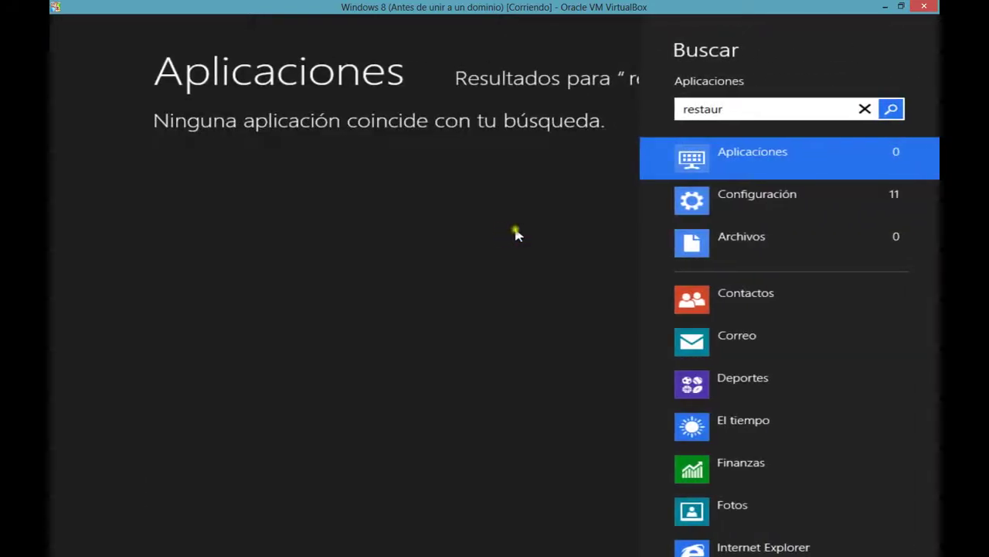
key("Tab")
key("Down")
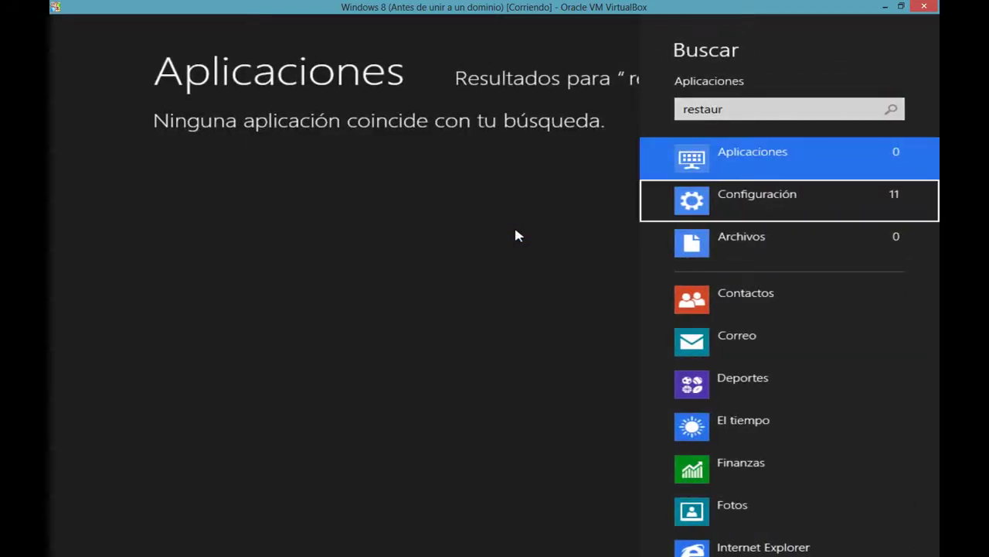
left_click(778, 204)
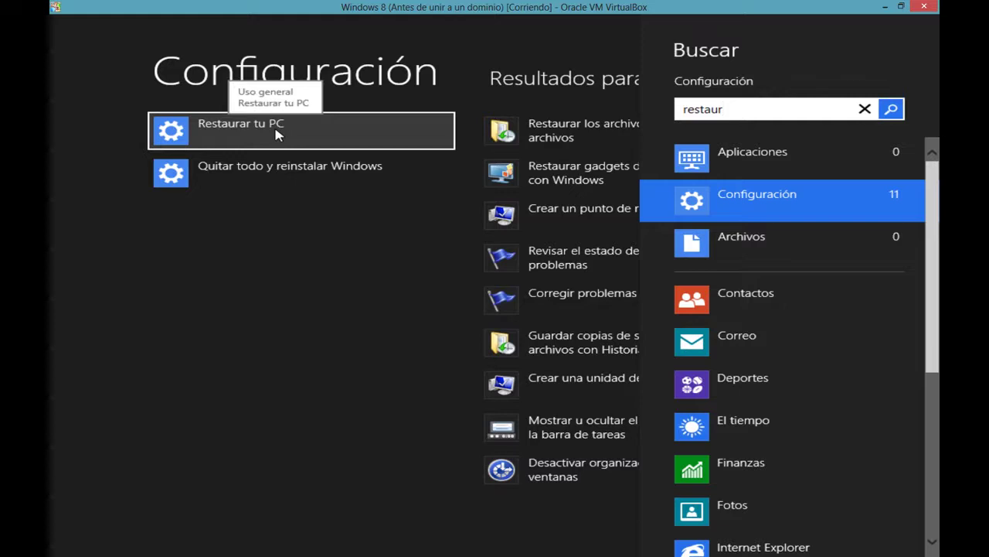
left_click(276, 135)
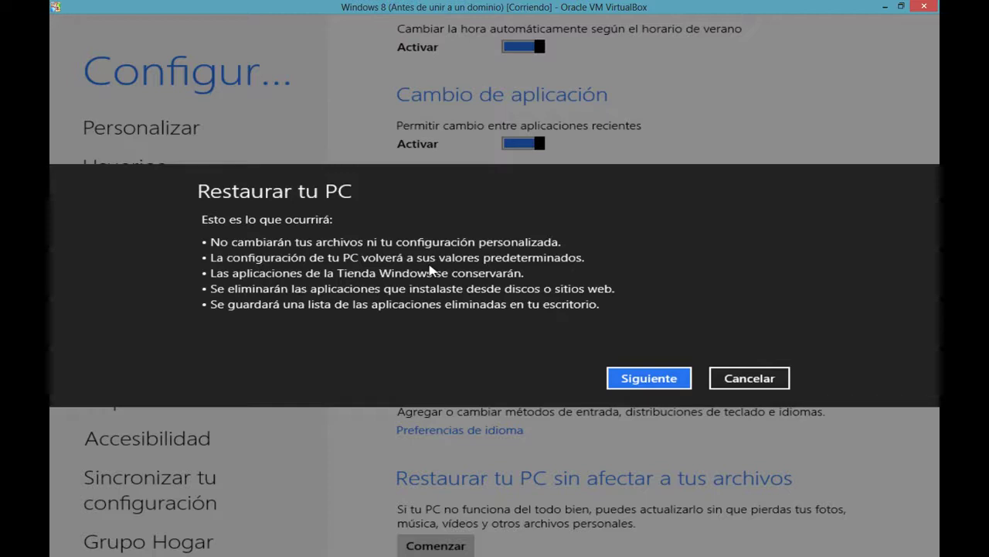
left_click(763, 381)
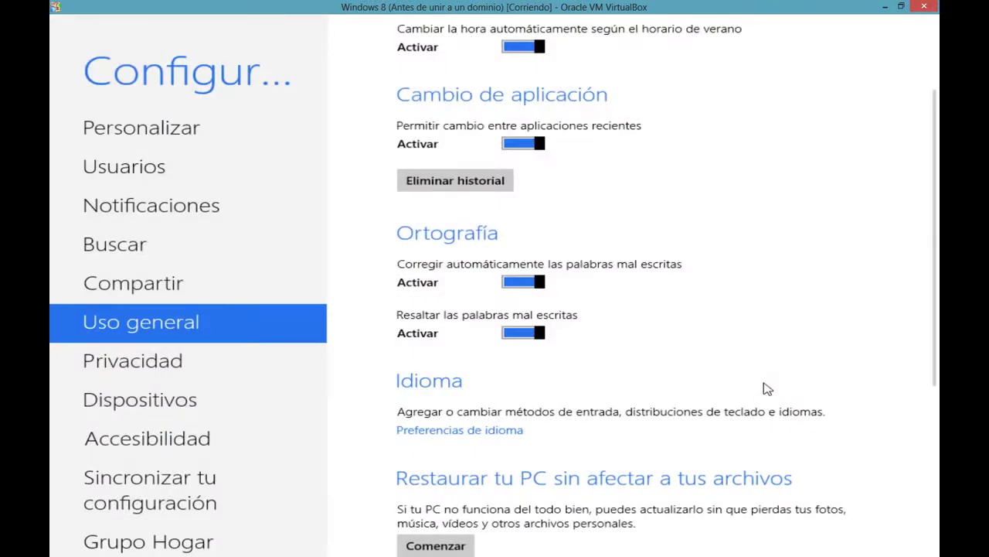
left_click_drag(495, 6, 482, 550)
double_click(497, 30)
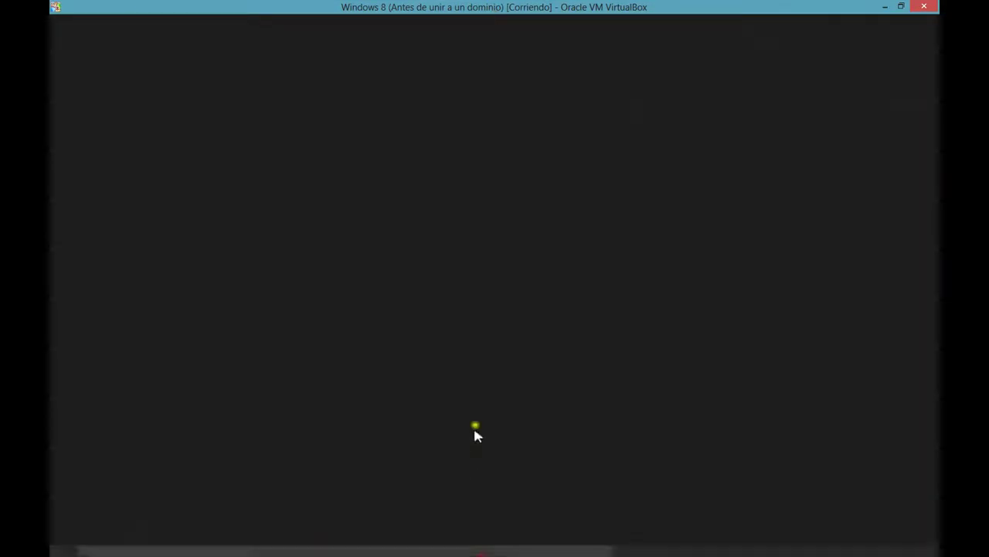
Search the settings for "restaurar" and open Crear un punto de restauración.
type("re")
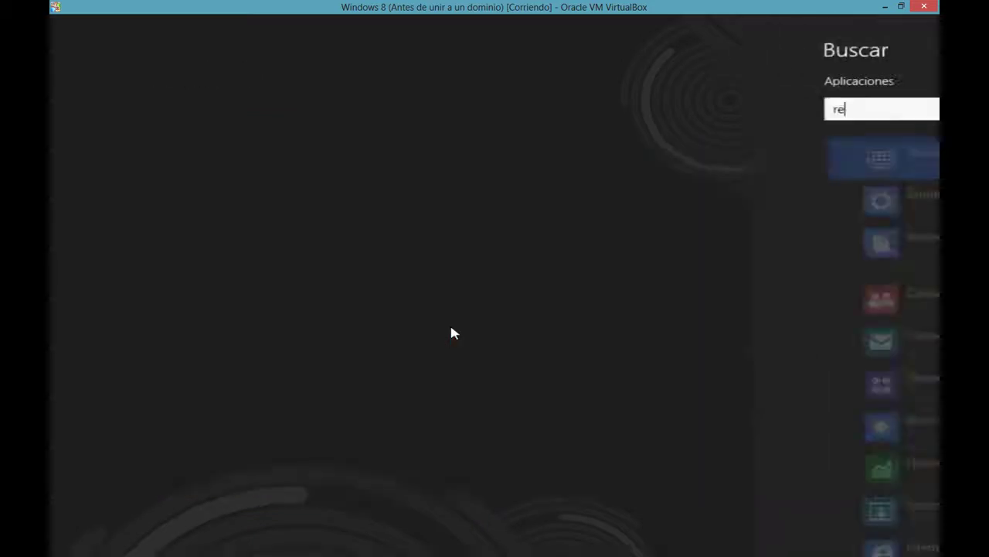
type("staurar")
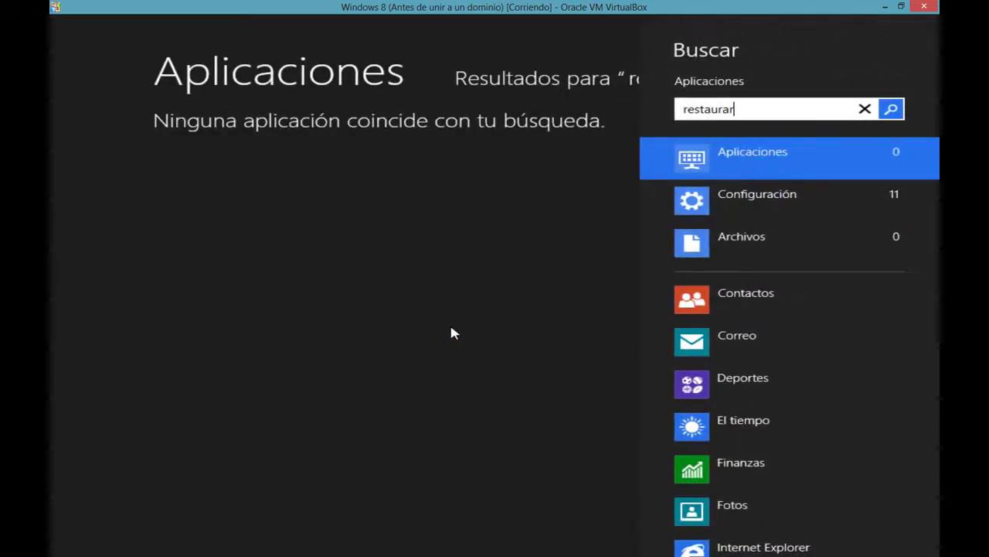
left_click(736, 203)
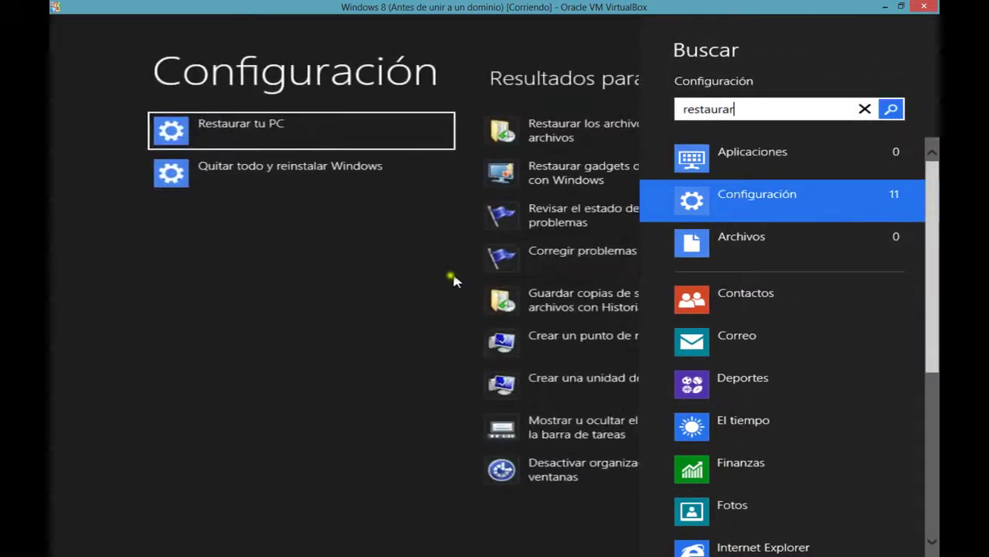
left_click(399, 271)
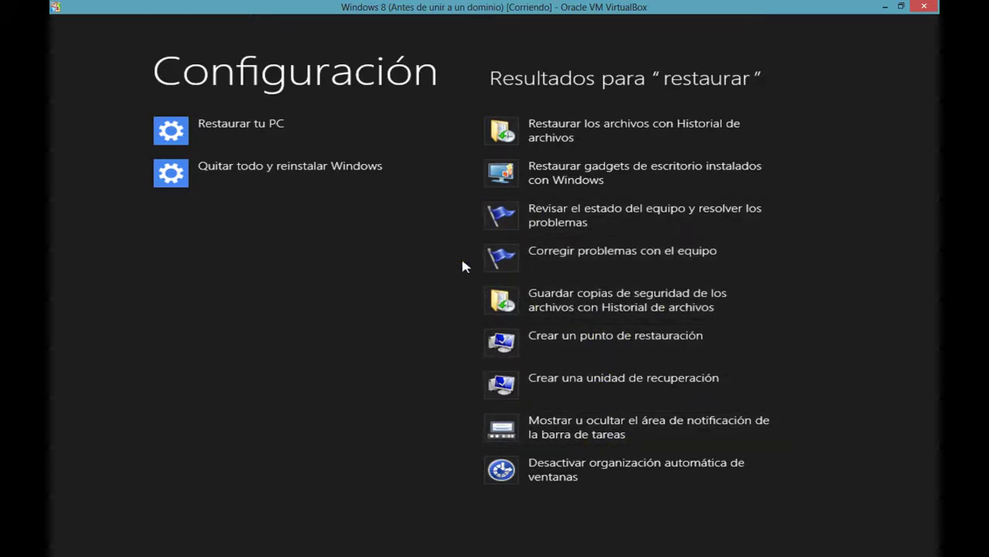
left_click(591, 342)
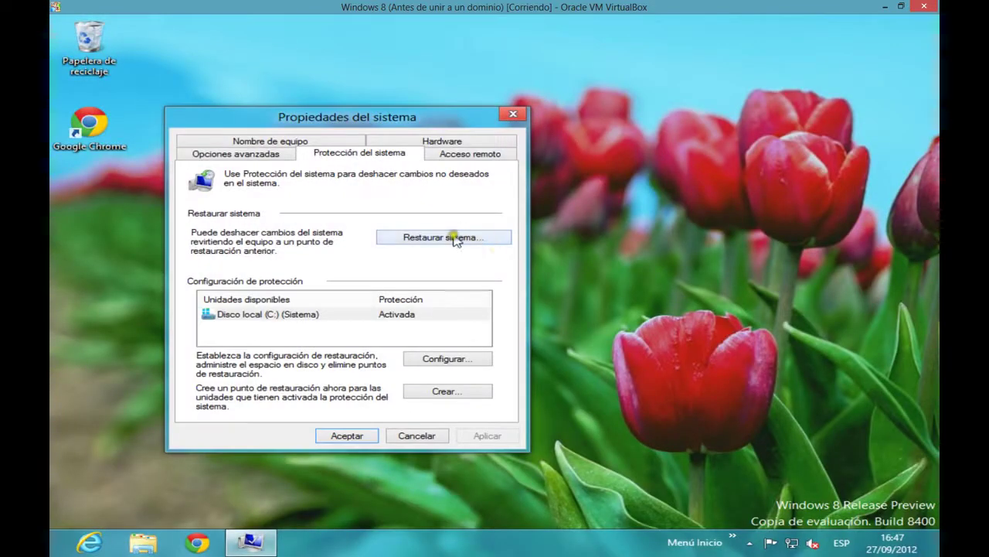
Check Restaurar sistema for restore points, cancel the wizard and close Propiedades del sistema.
left_click(453, 242)
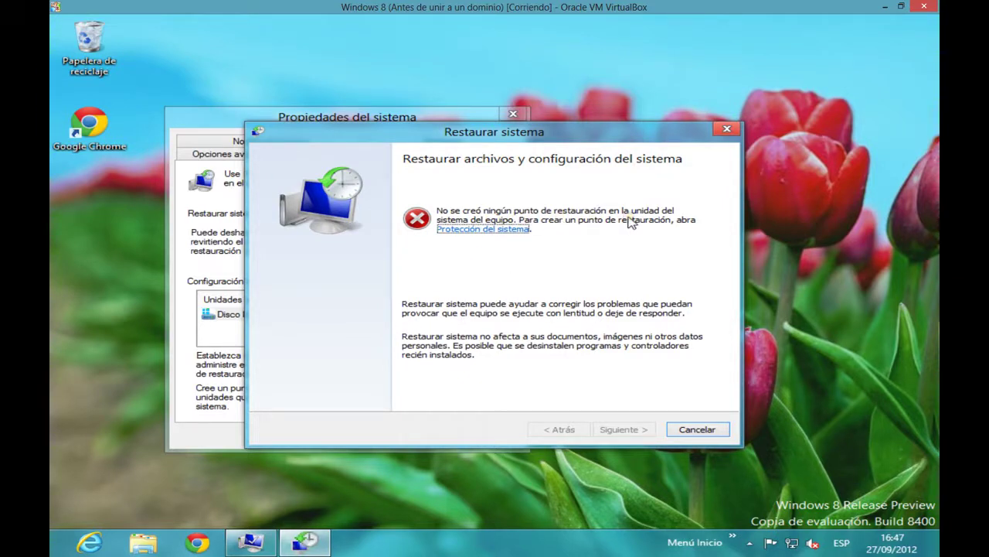
left_click(691, 430)
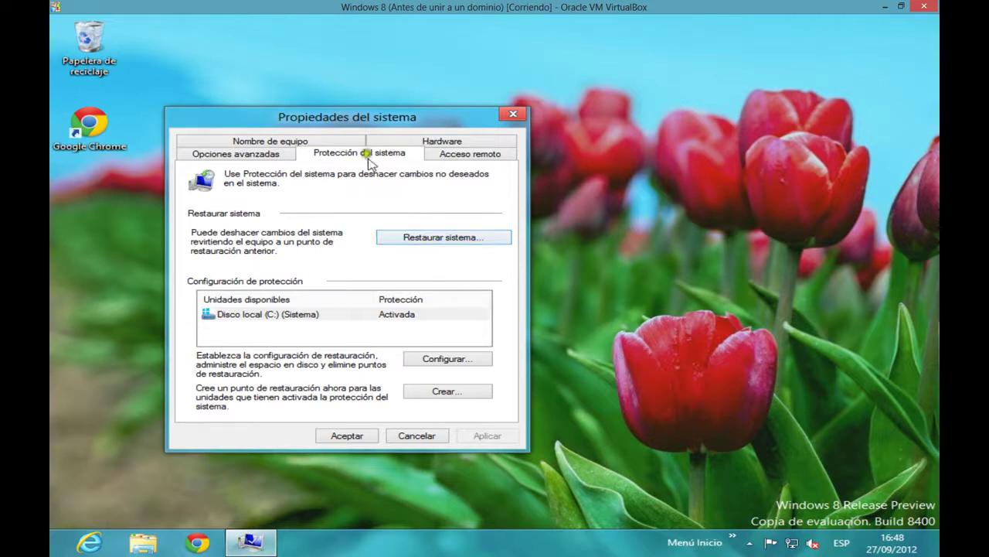
left_click_drag(369, 117, 417, 94)
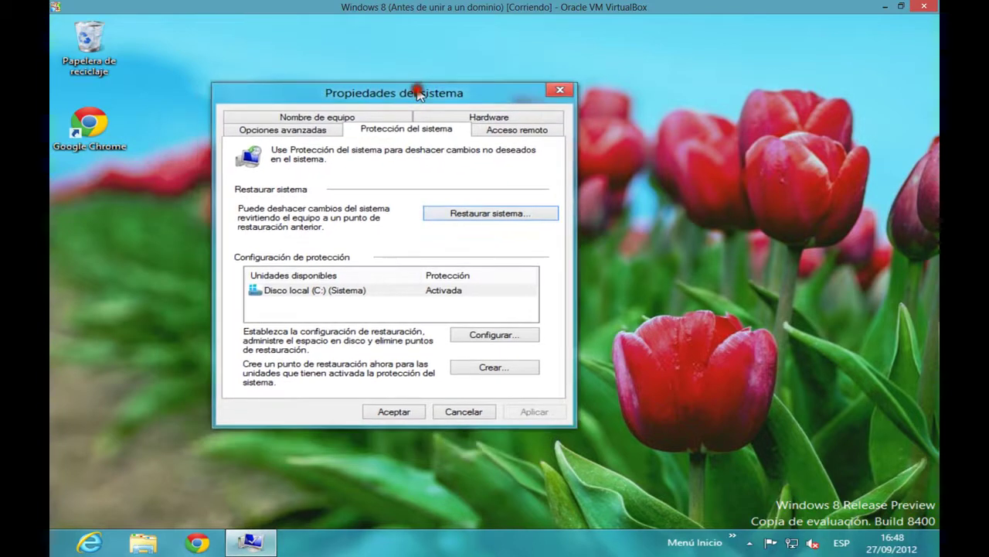
left_click(553, 96)
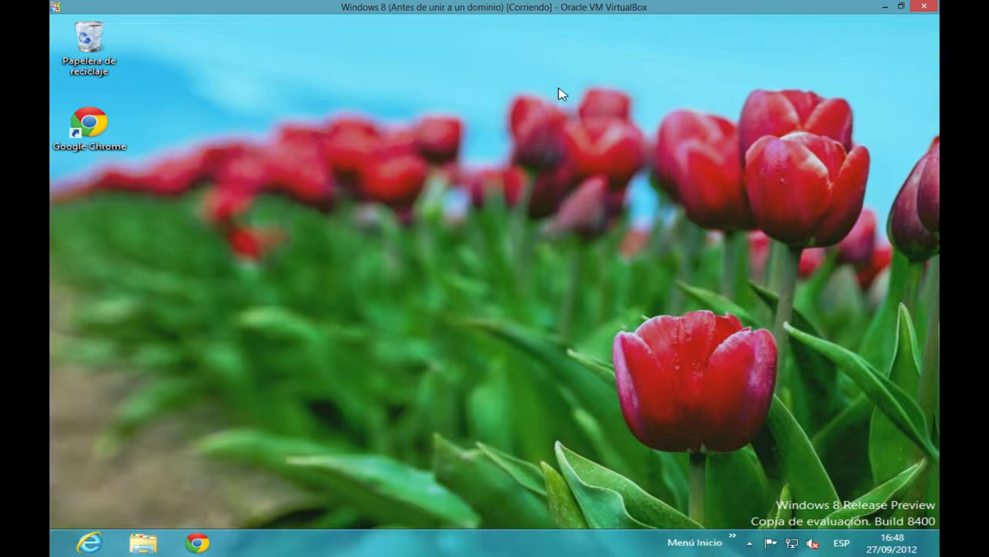
Find Crear un punto de restauración by searching the settings for "restaurar" and open it.
key("super")
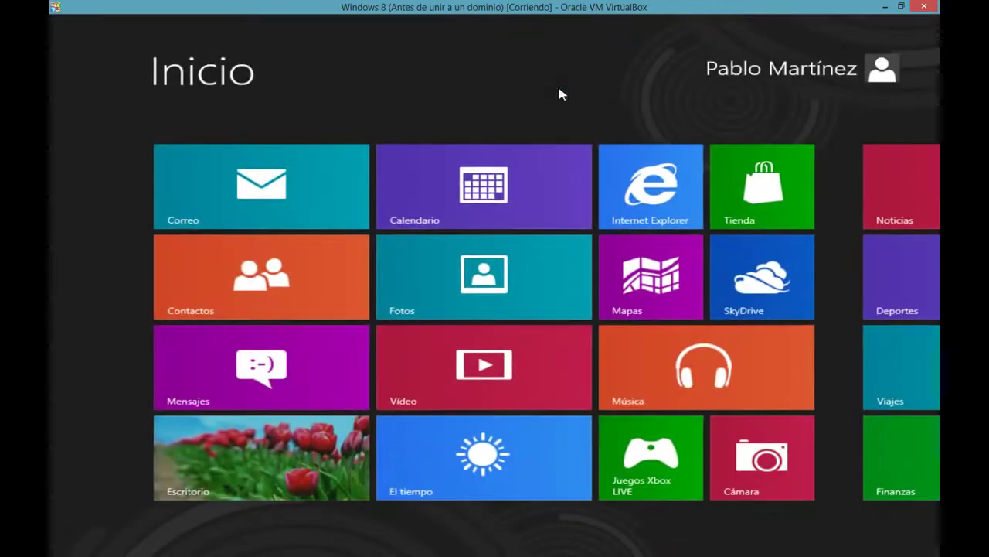
type("res")
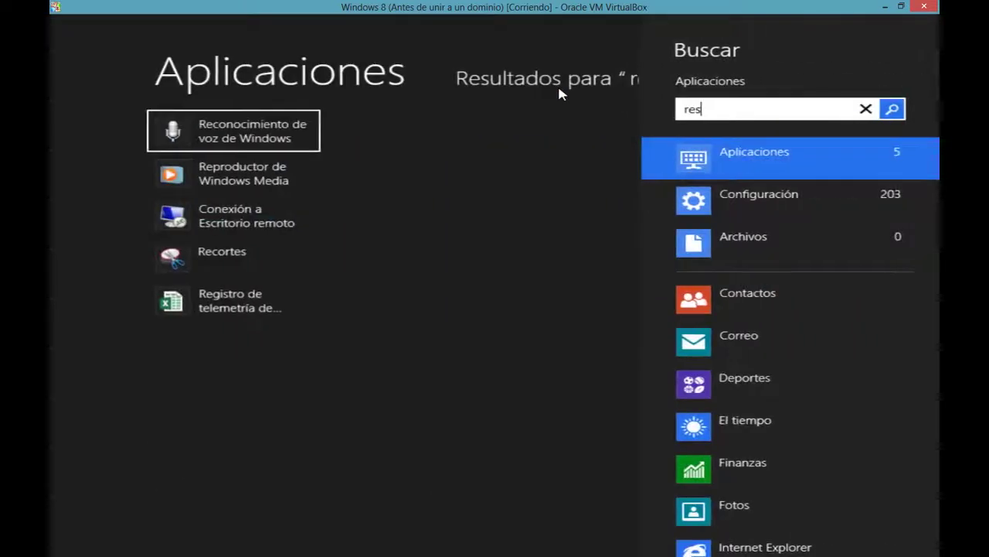
type("taurar")
key("Tab")
key("Down")
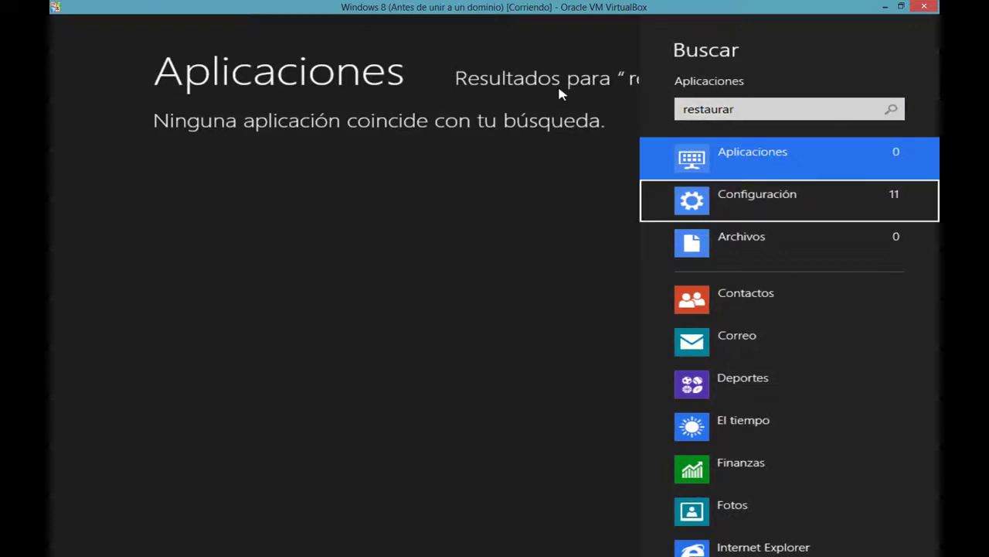
key("Return")
key("Right")
key("Down")
key("Down")
key("Down")
key("Down")
key("Down")
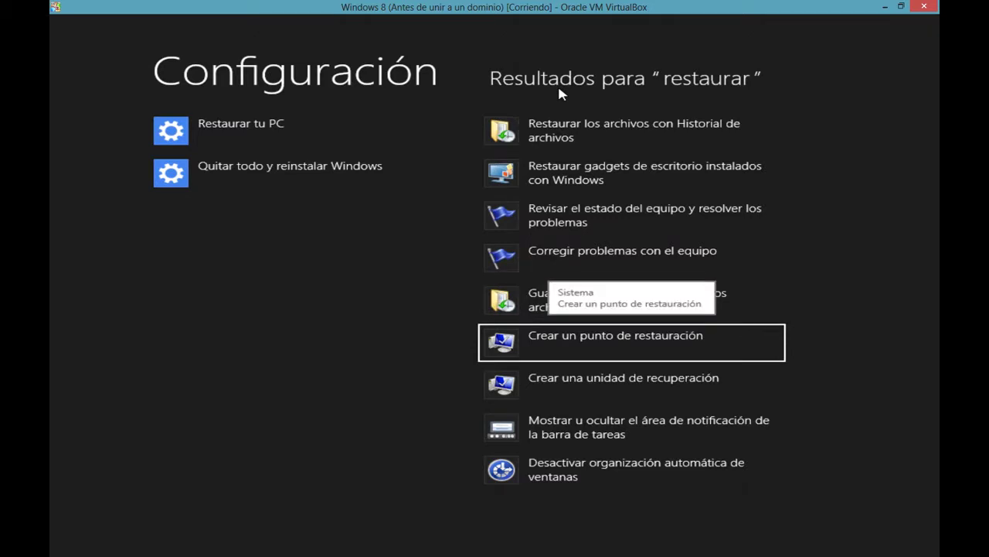
key("Return")
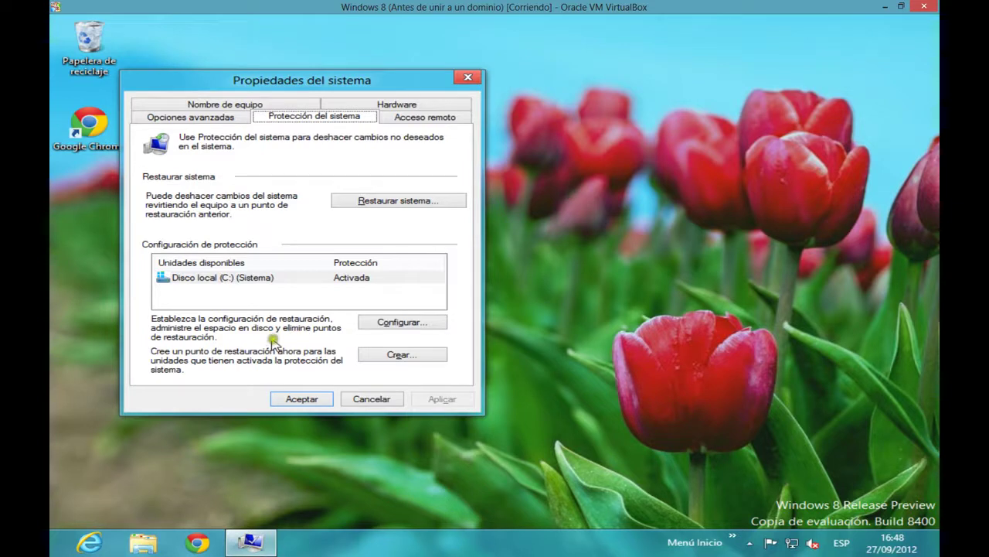
Try a maximum disk usage of 18% for system protection on Disco local (C:) and discard the changes.
left_click(382, 322)
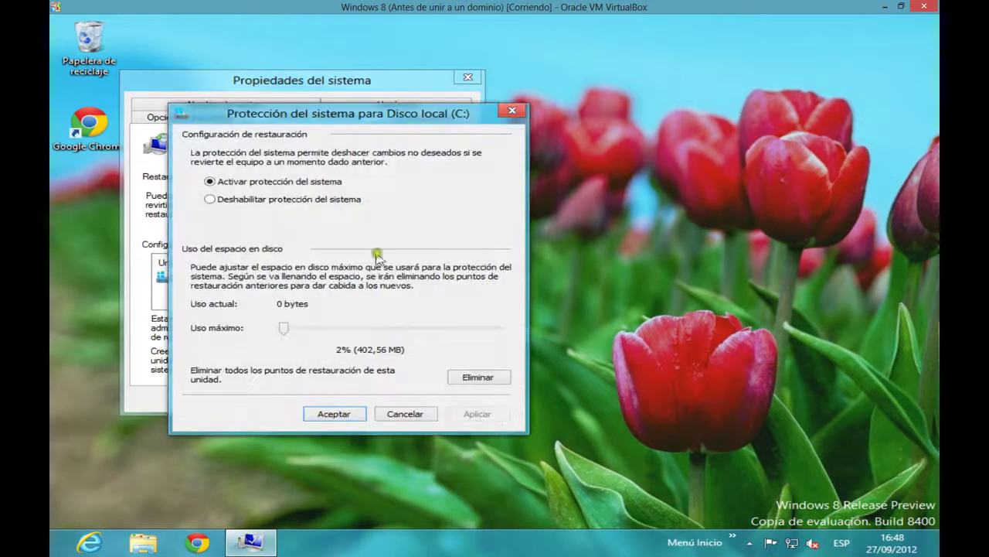
left_click(258, 198)
left_click(274, 181)
left_click_drag(283, 328, 305, 330)
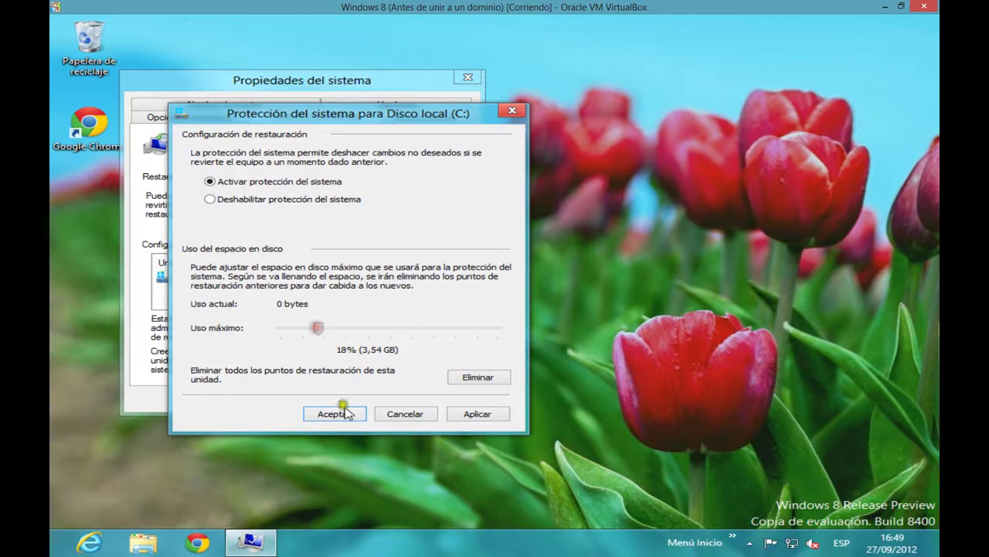
left_click(398, 415)
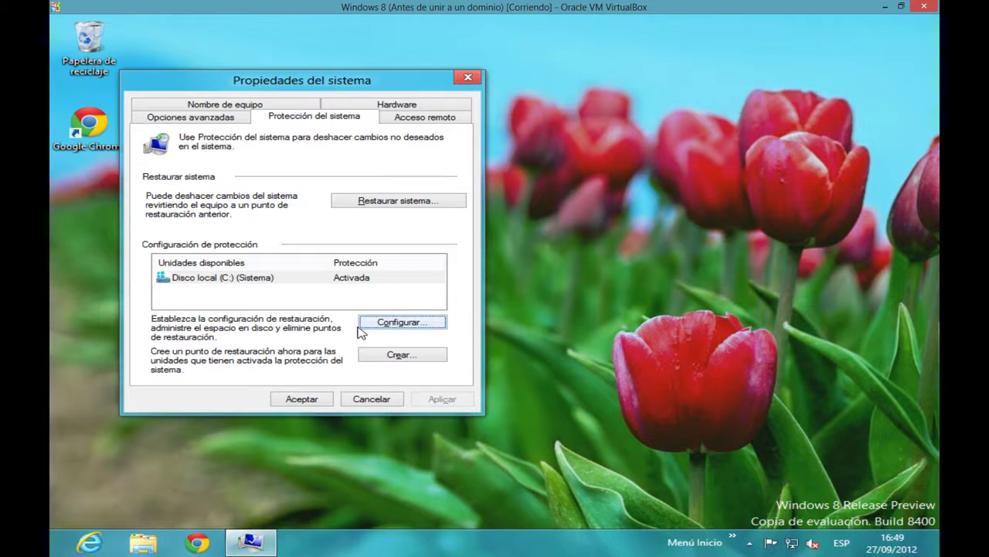
Create a restore point whose description begins "Punto de restauración para el Videotutorial de YouTube" and dismiss the confirmation.
left_click(391, 354)
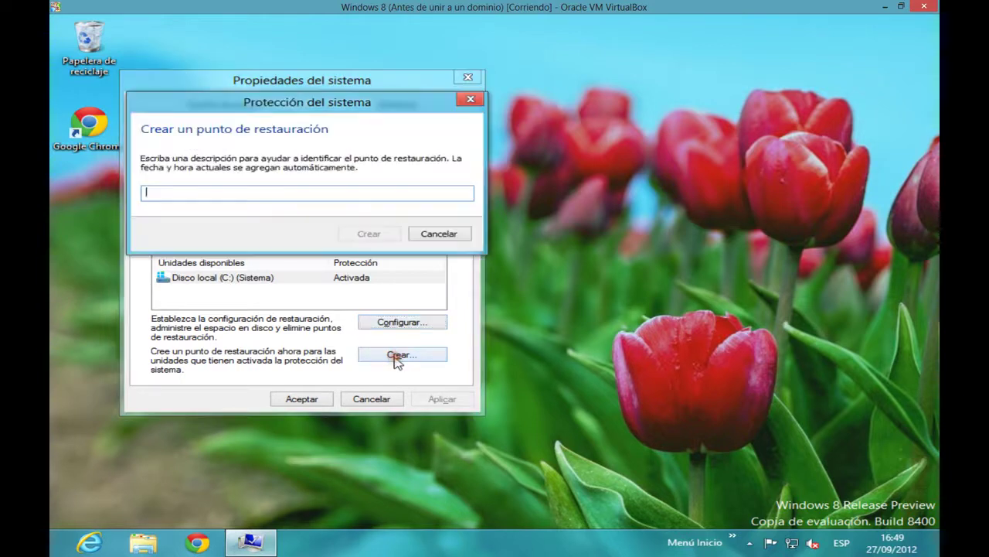
type("Cre")
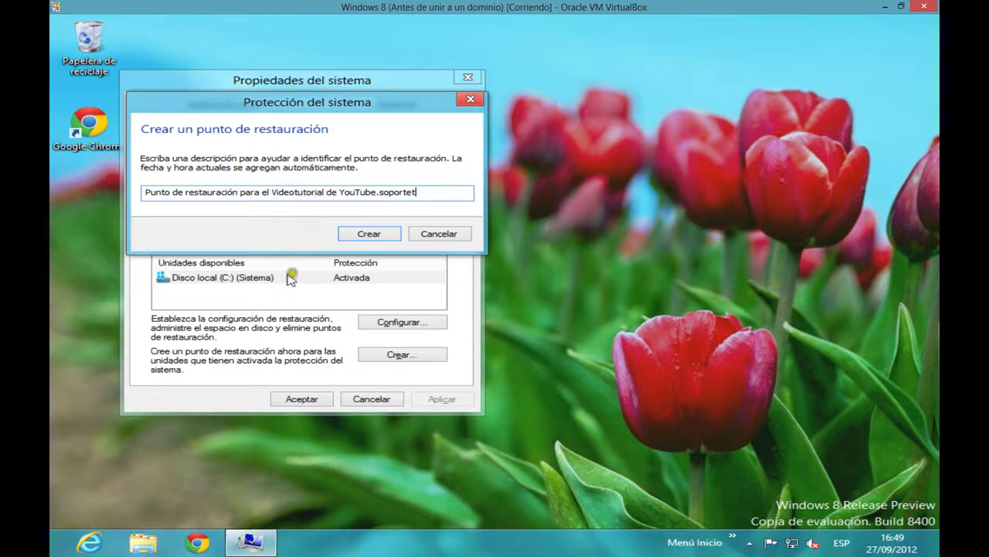
left_click(367, 234)
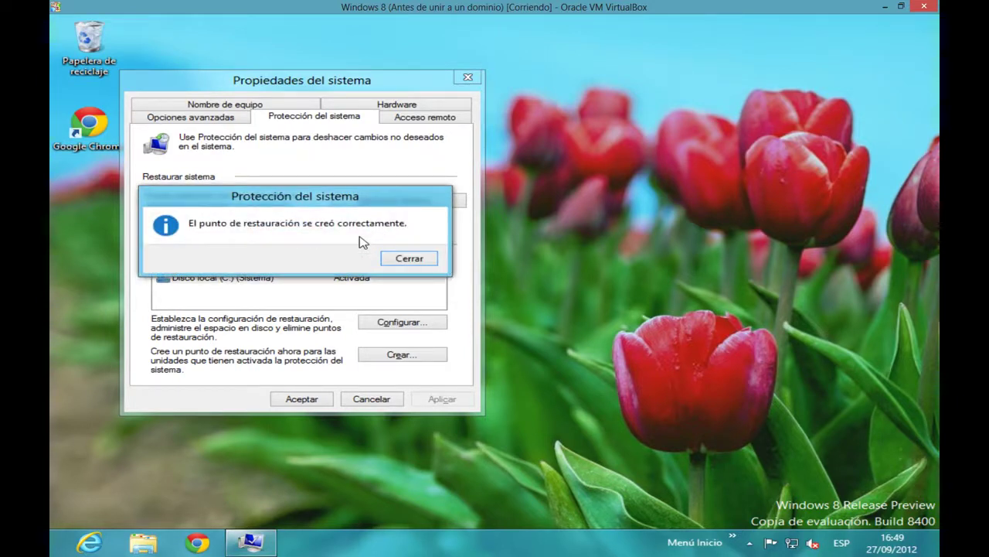
left_click_drag(317, 196, 328, 194)
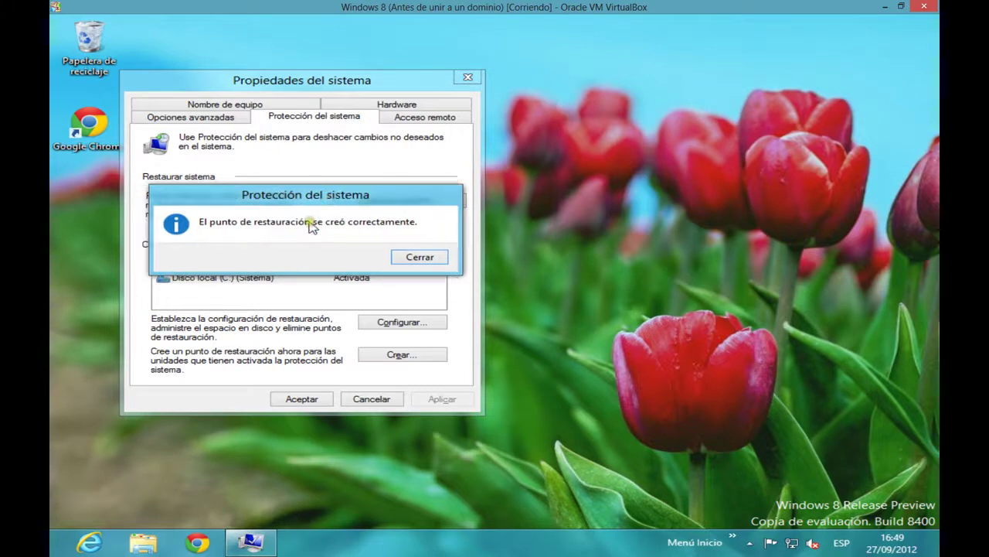
left_click(420, 257)
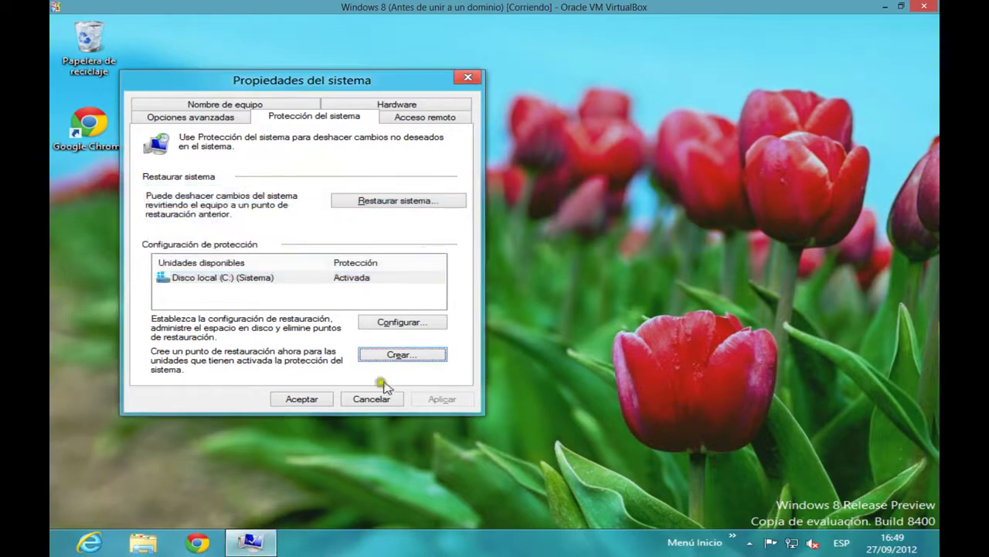
Accept and close Propiedades del sistema and restart the computer.
left_click(309, 399)
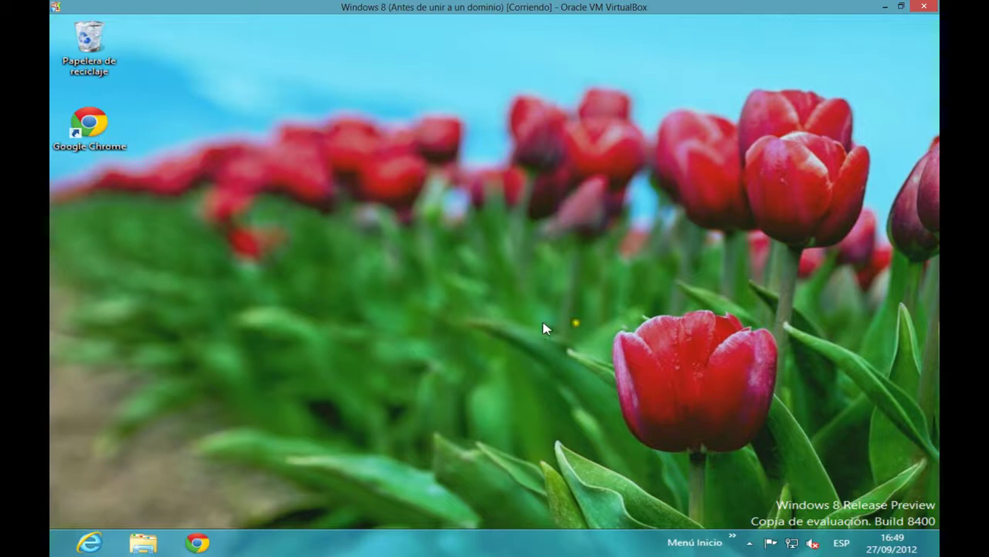
mouse_move(938, 15)
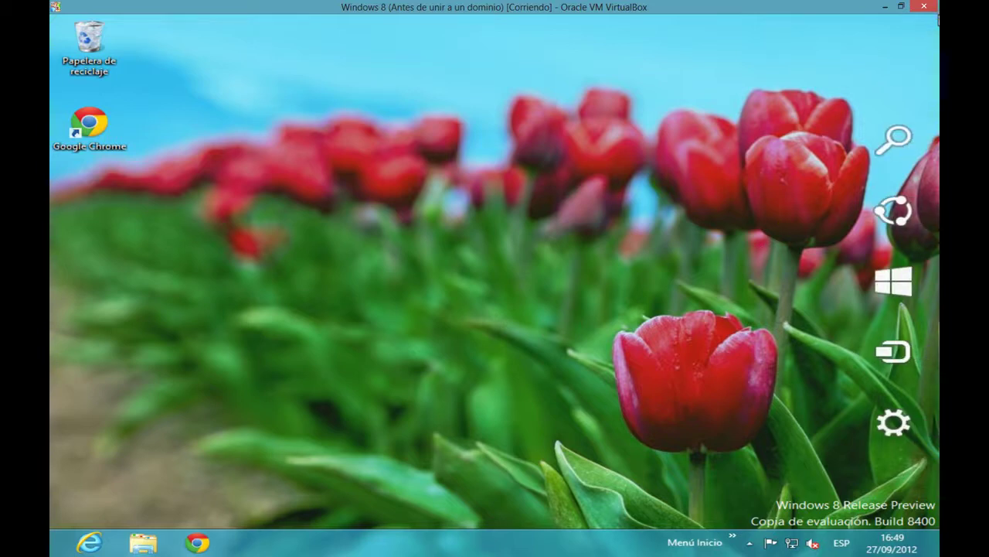
left_click(911, 434)
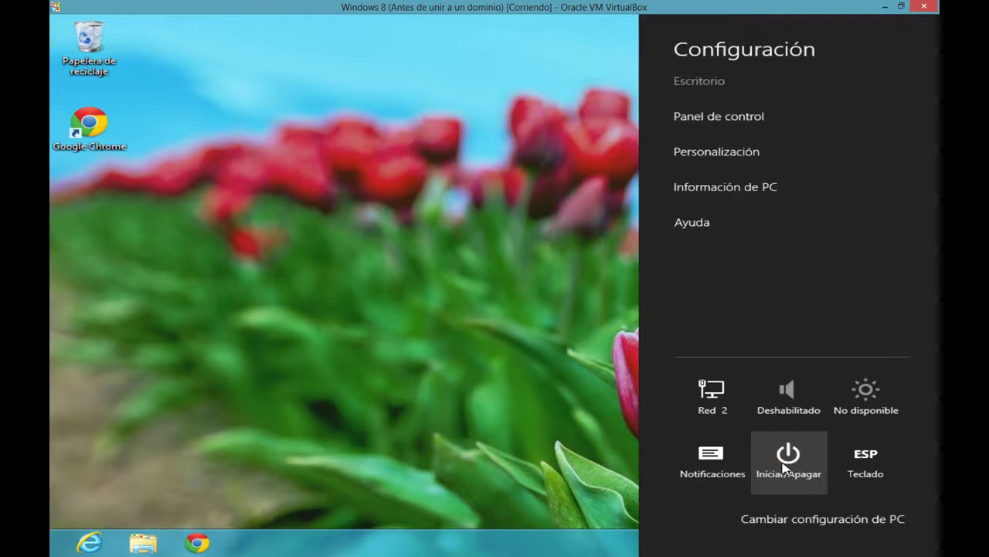
left_click(785, 464)
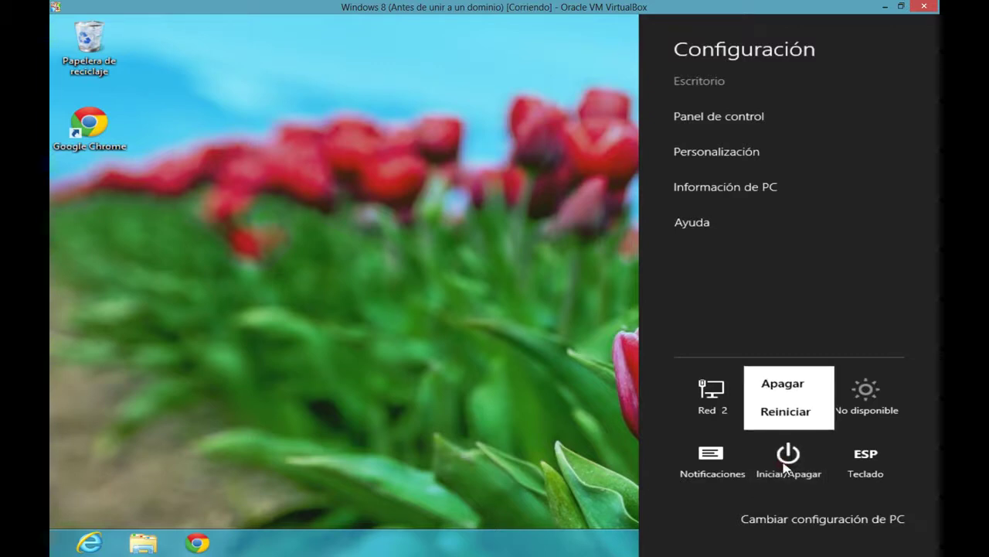
left_click(790, 413)
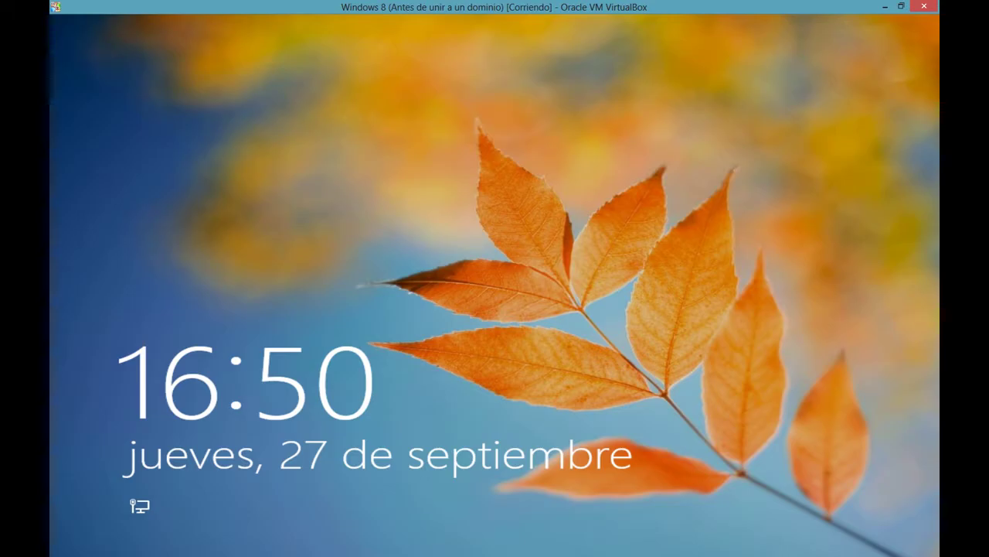
Dismiss the lock screen and sign in to Windows with the account password.
left_click(480, 362)
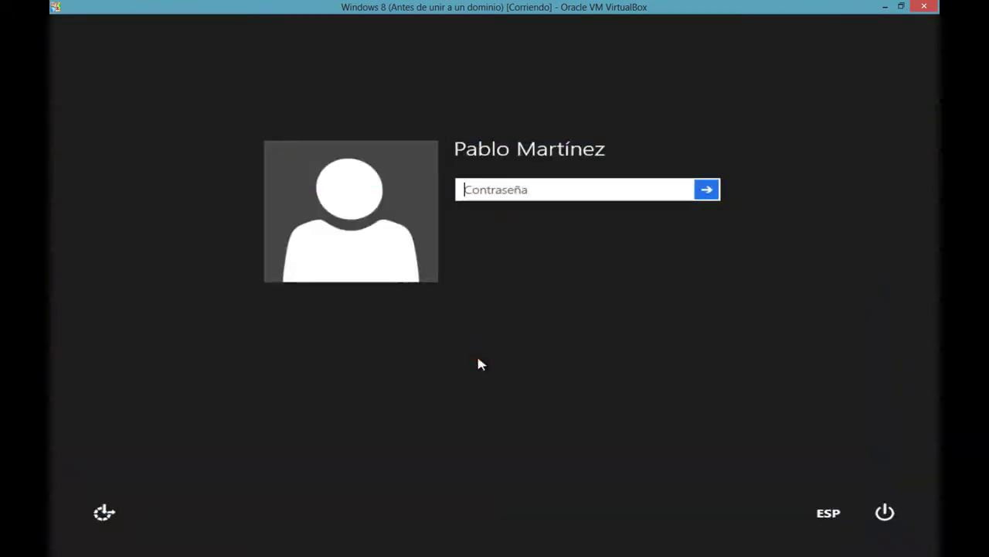
type("•••••")
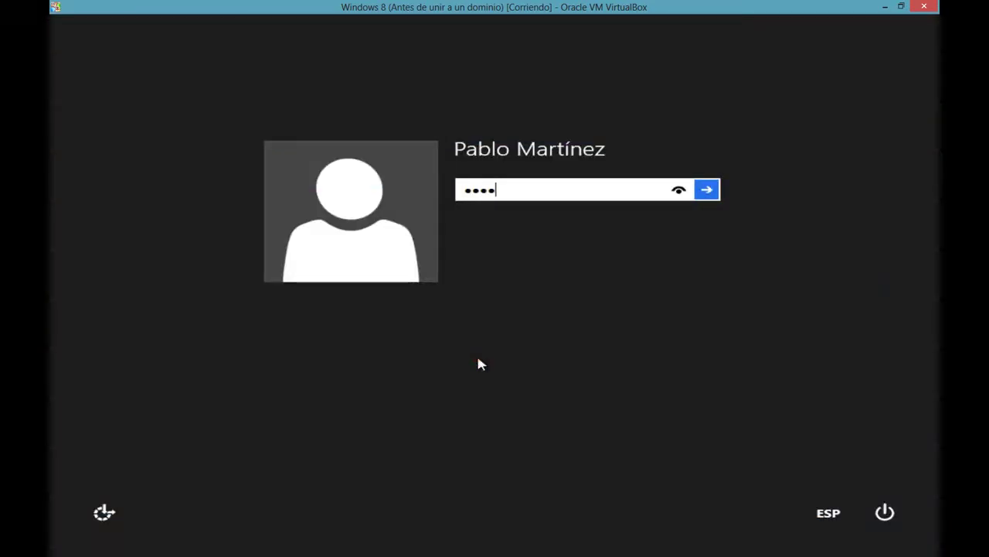
key("Return")
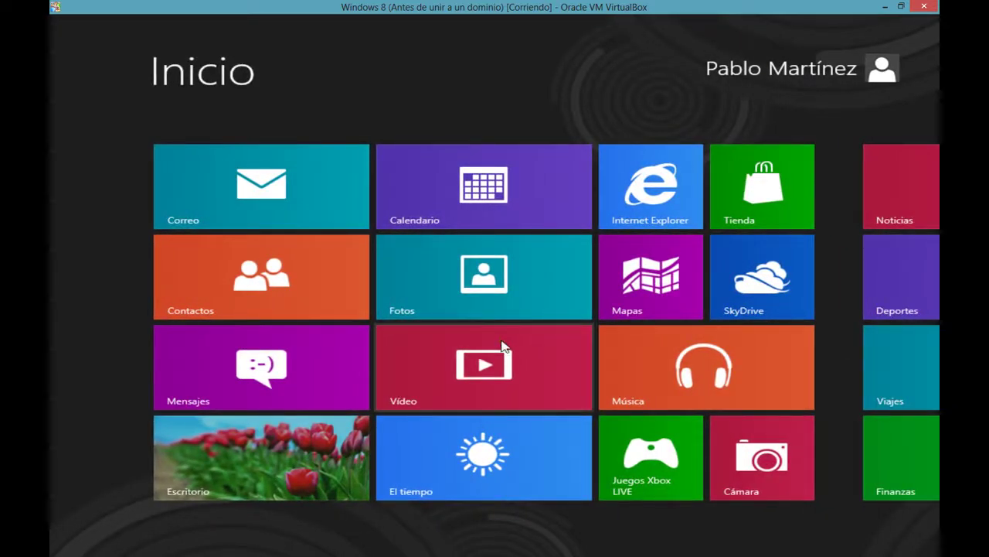
Search the settings for "restaurar" and open Crear un punto de restauración.
type("restaurar")
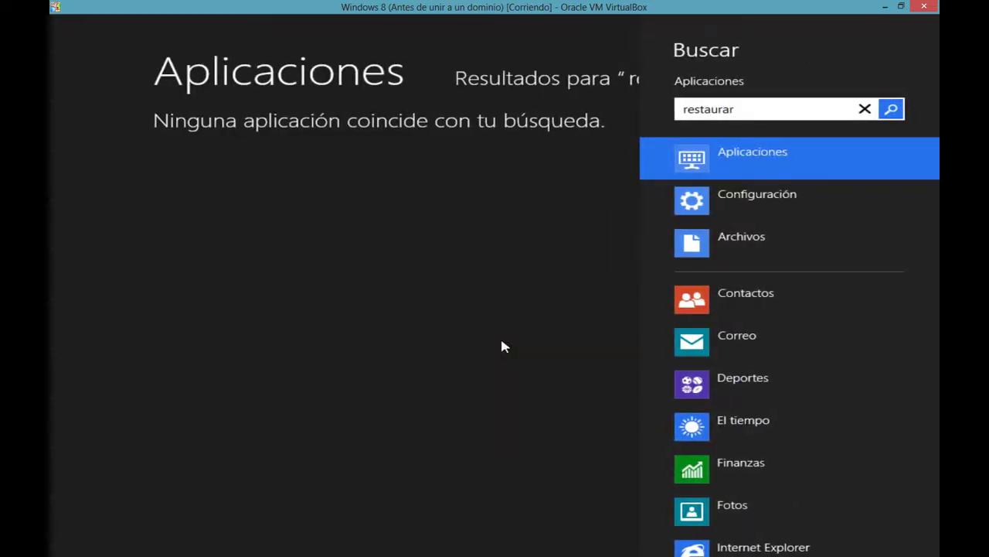
key("Tab")
key("Down")
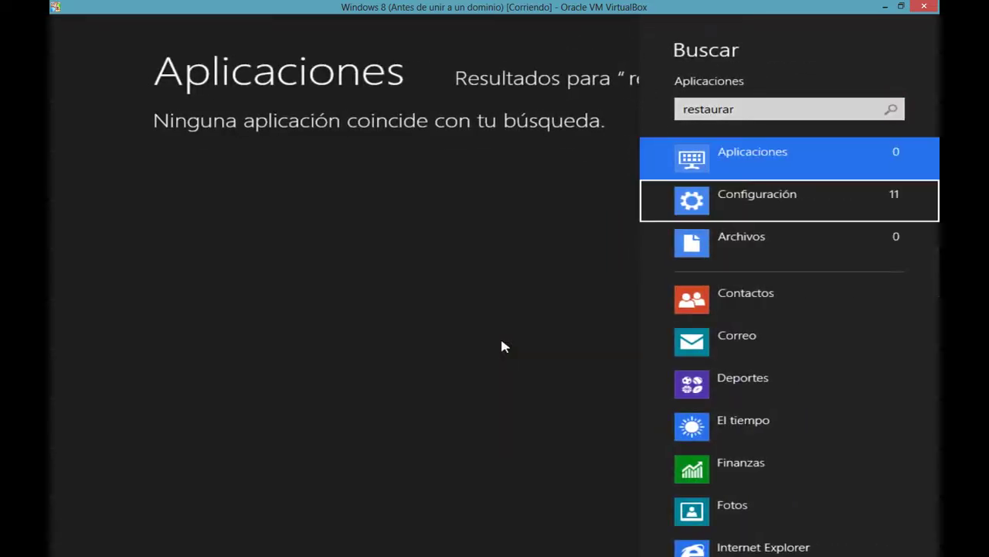
key("Return")
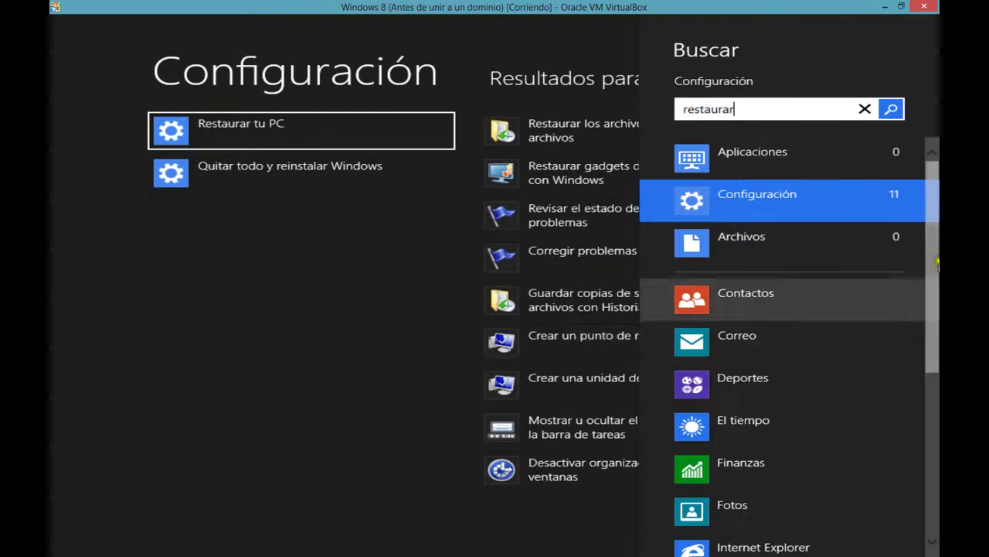
left_click(383, 285)
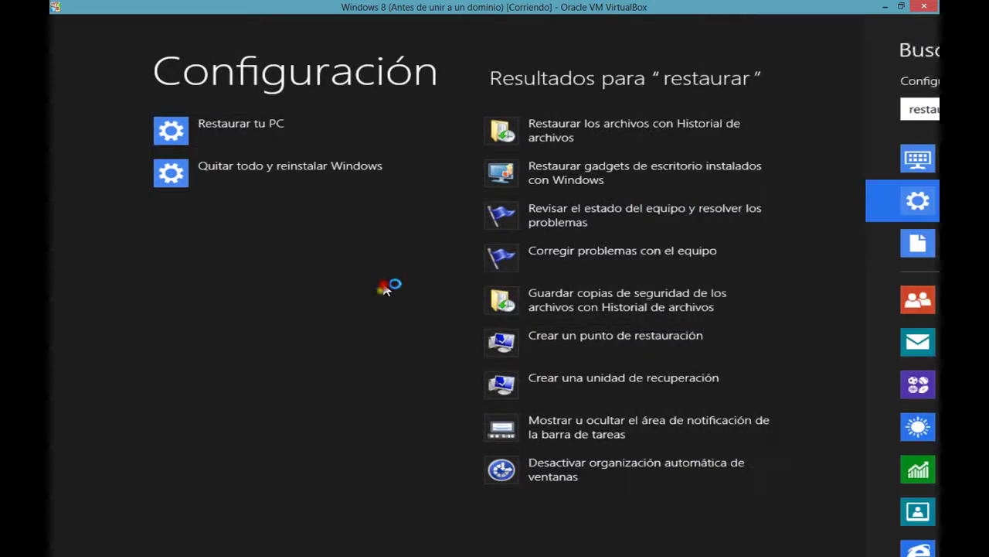
left_click(589, 340)
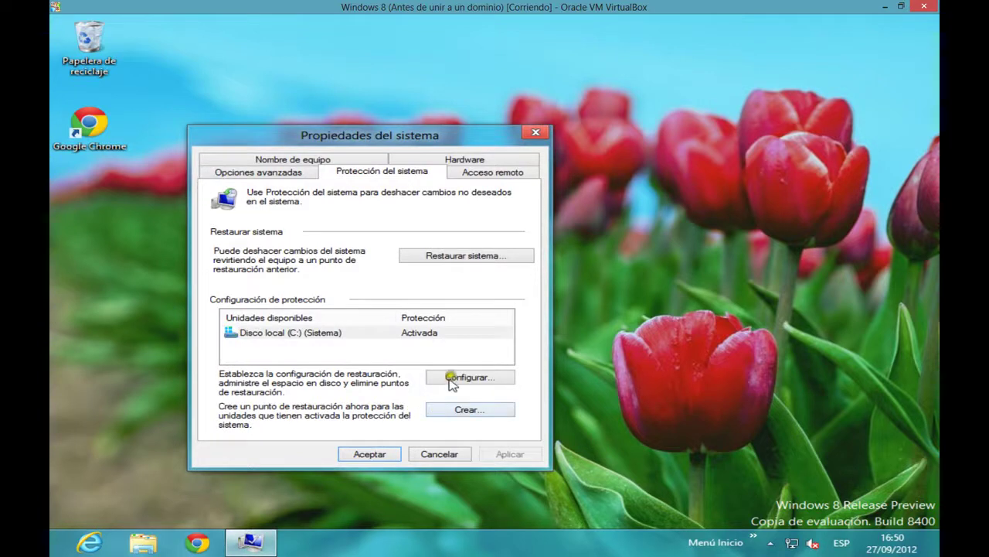
View the available restore points in Restaurar sistema, cancel the wizard and close Propiedades del sistema.
left_click(457, 263)
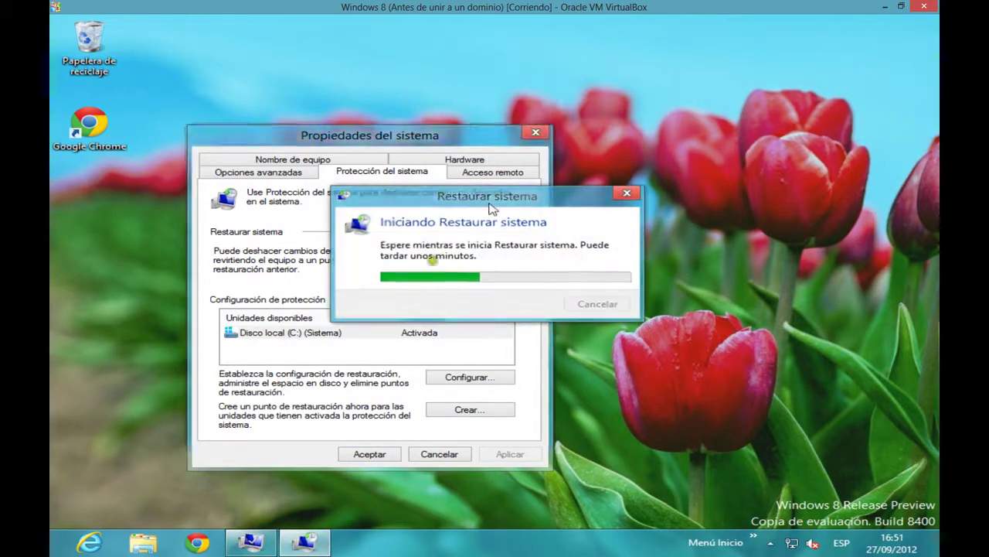
left_click(614, 429)
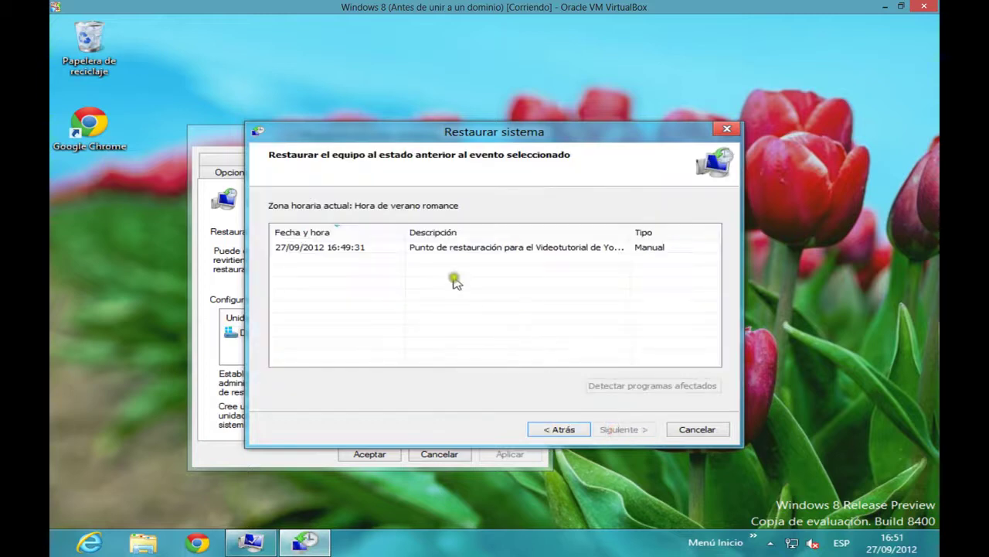
left_click(446, 249)
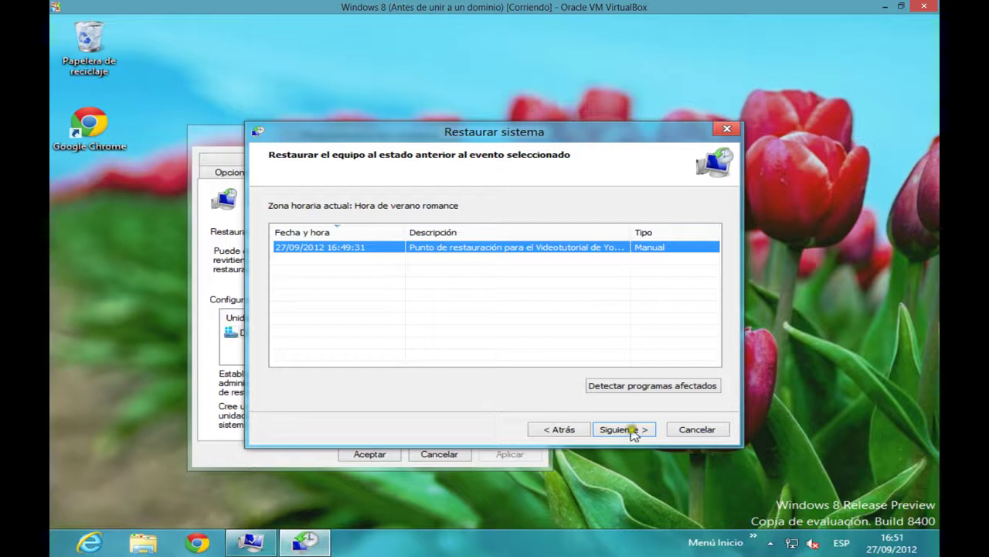
left_click(681, 433)
left_click(456, 454)
Return to the Start screen, search the settings for "restaurar" and open Restaurar tu PC.
key("super")
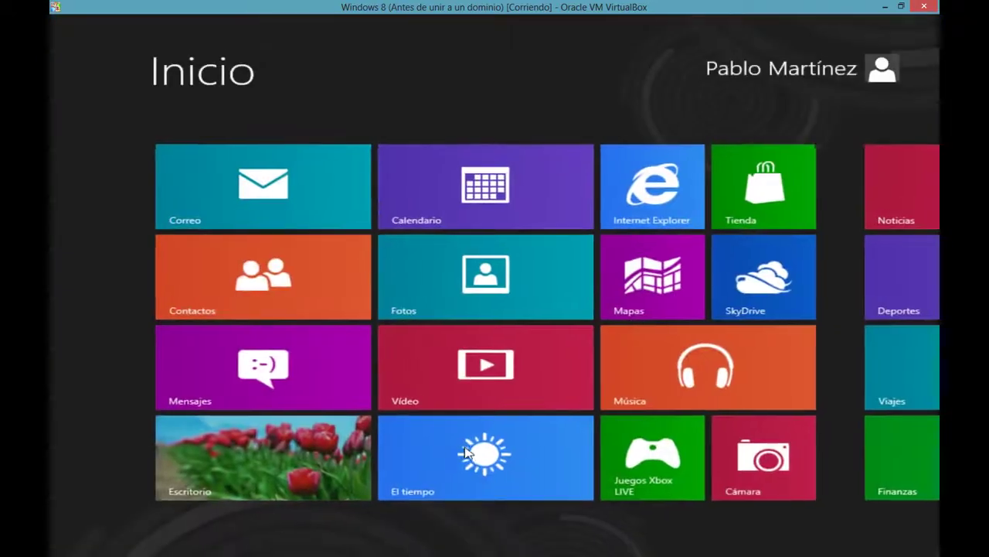
type("resytaurar")
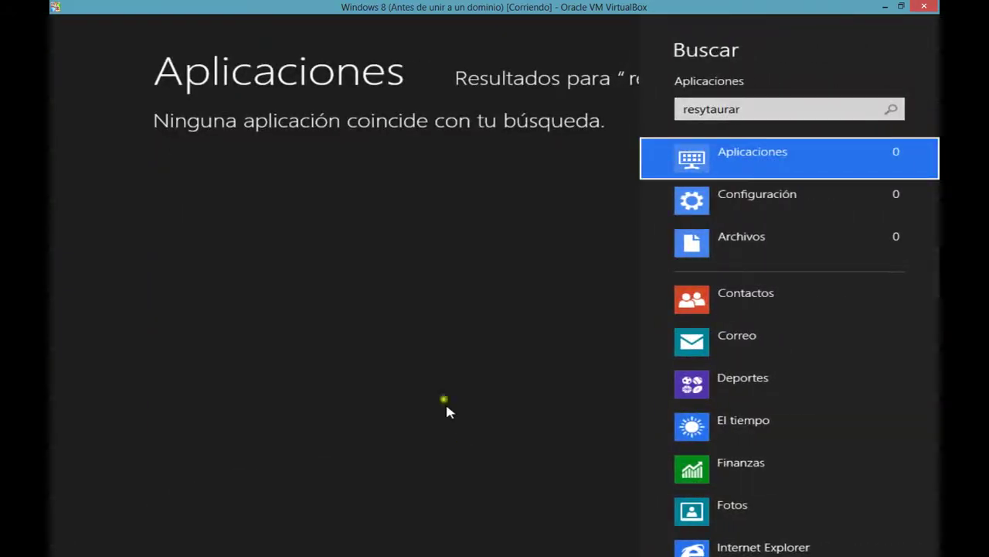
left_click(746, 112)
double_click(745, 111)
type("restaurar")
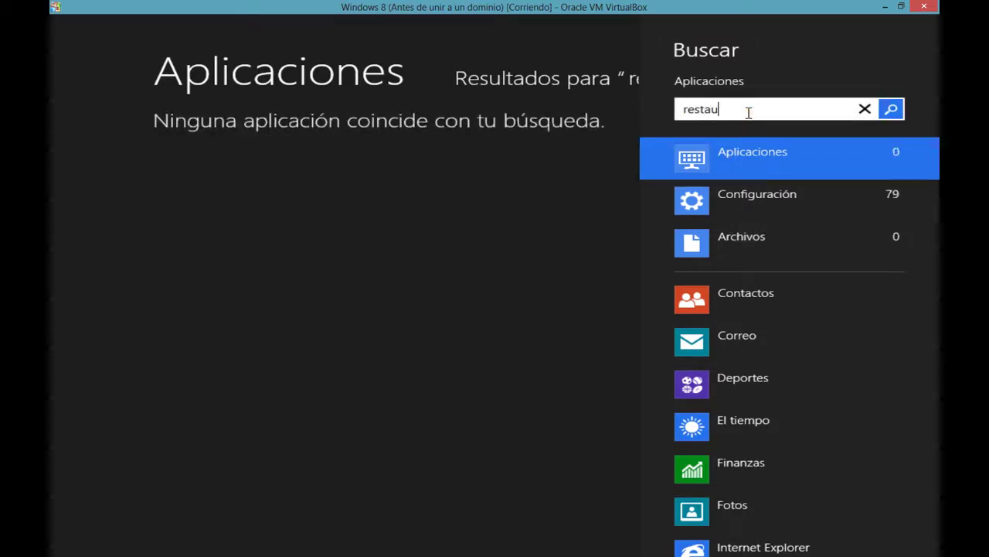
key("Tab")
key("Down")
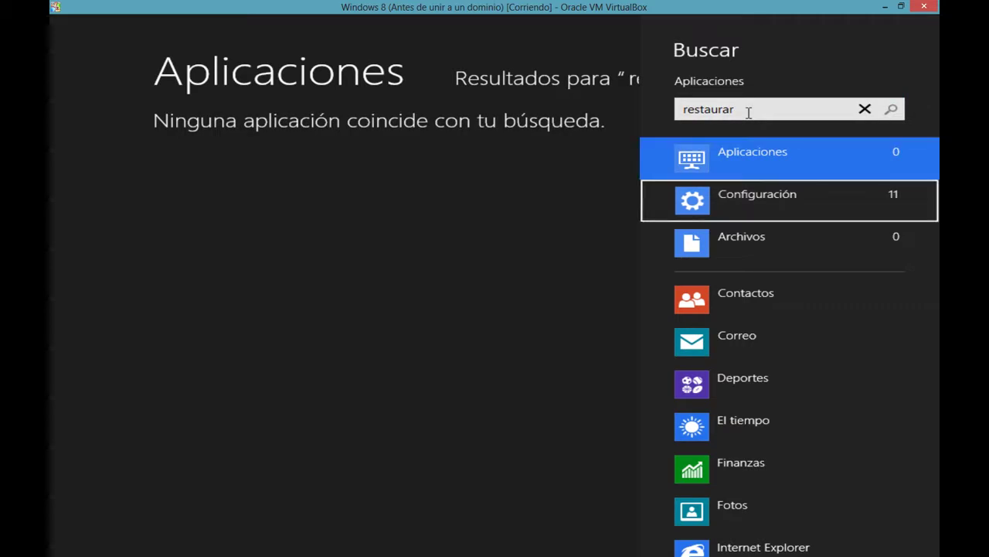
key("Return")
key("Return")
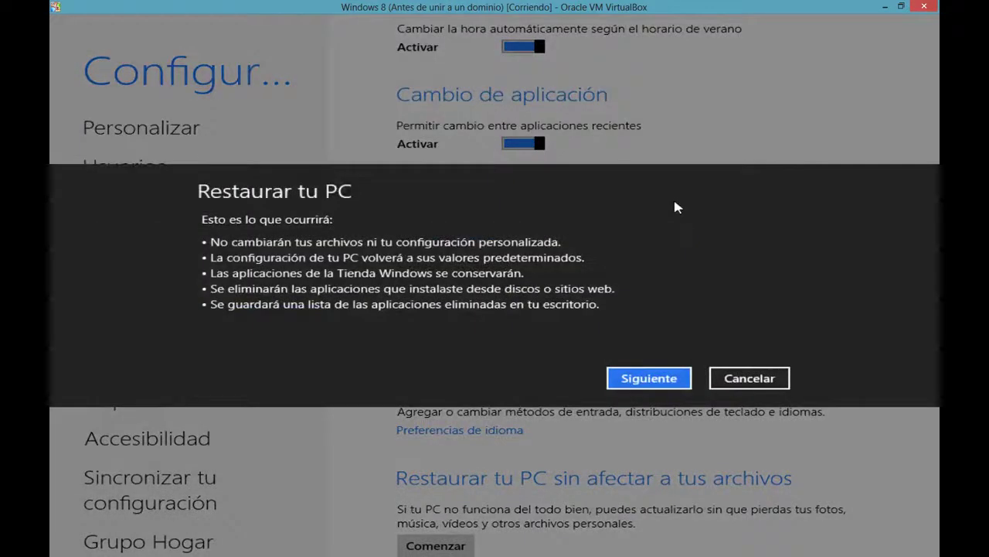
Cancel Restaurar tu PC, look through the restore options under Uso general and close the PC settings.
left_click(742, 378)
scroll(724, 380, "down", 3)
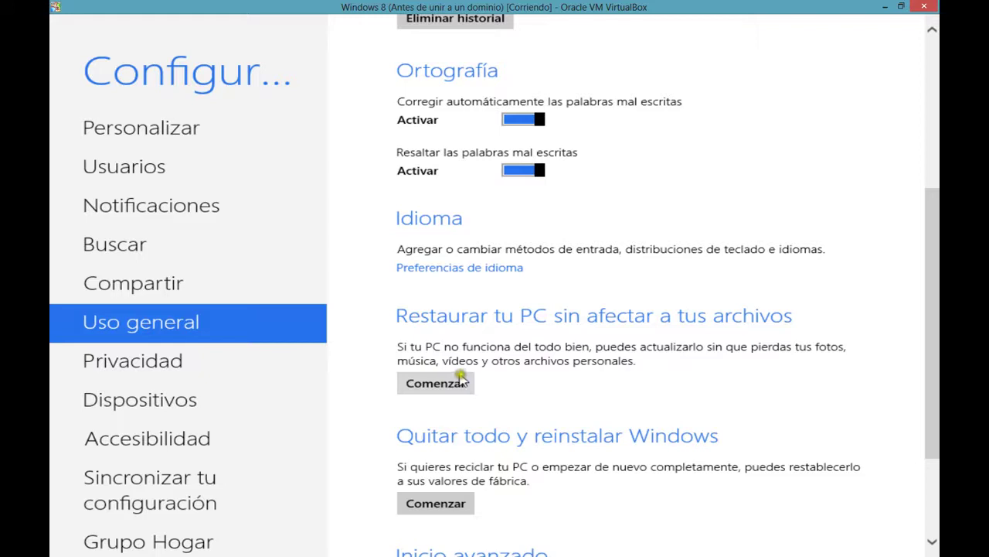
scroll(533, 376, "down", 3)
scroll(565, 365, "up", 9)
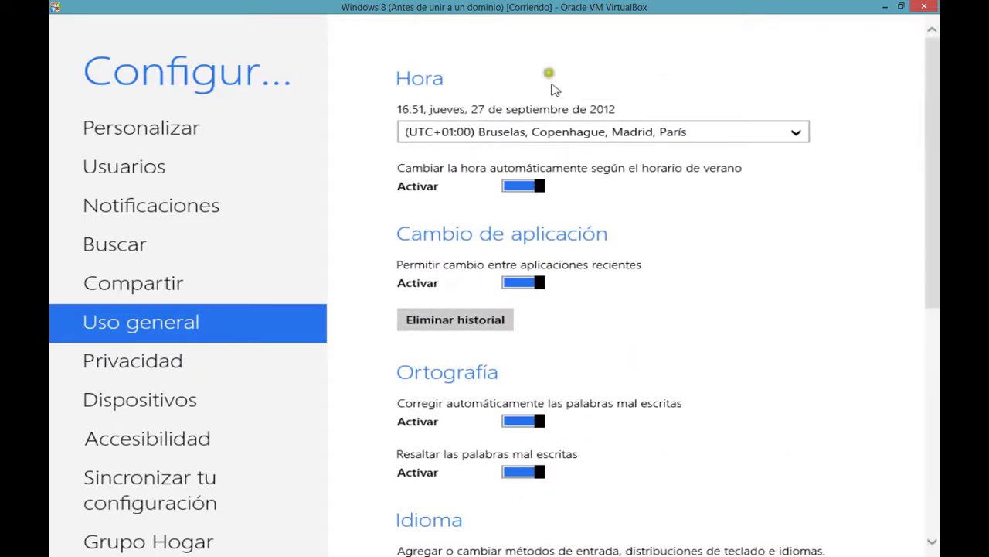
left_click_drag(524, 19, 483, 508)
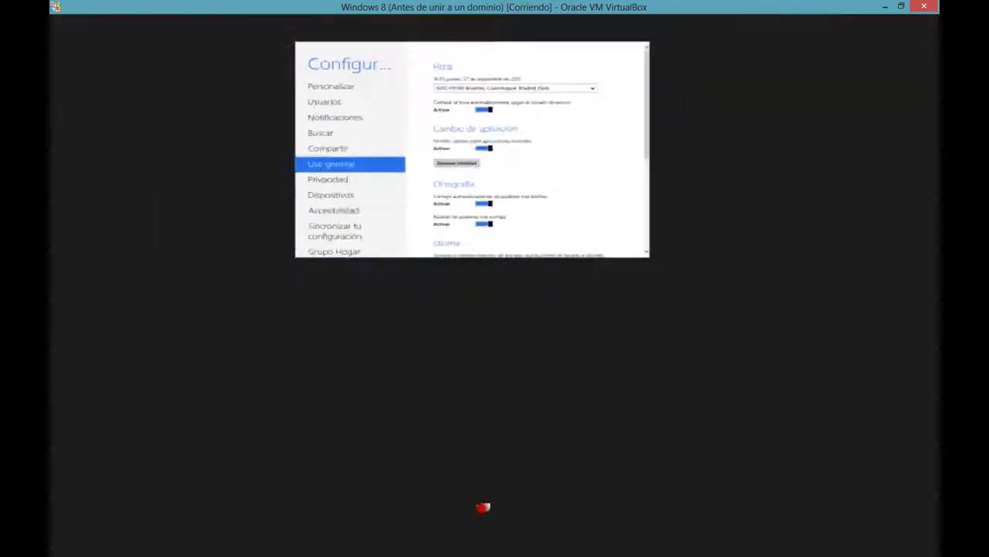
Find Crear un punto de restauración again with a settings search for "restaurar" and open it.
type("restaurar")
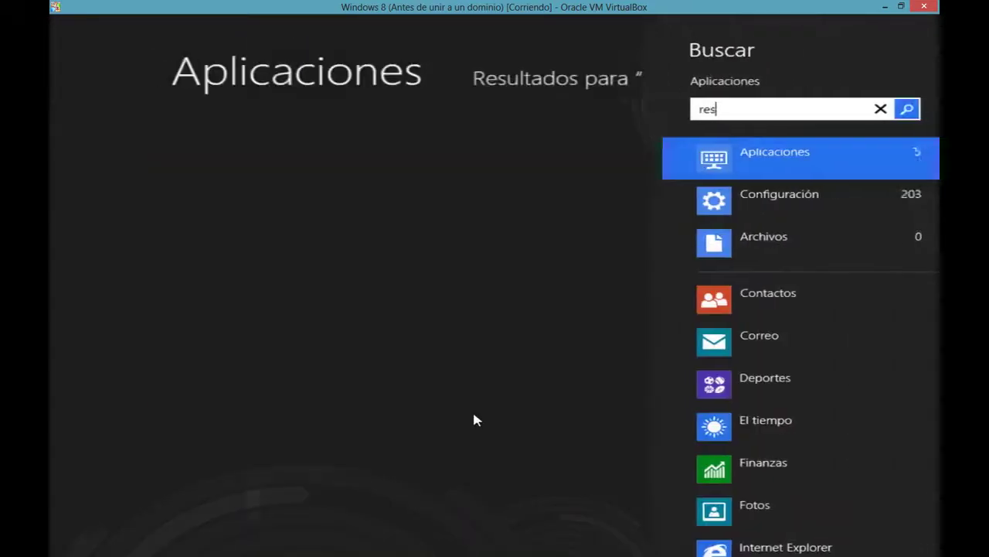
left_click(741, 204)
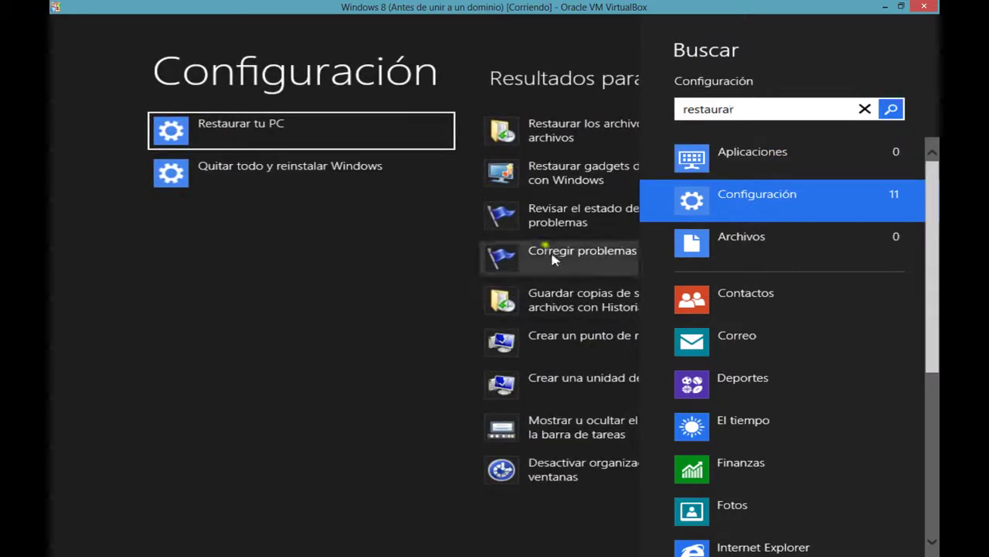
left_click(564, 349)
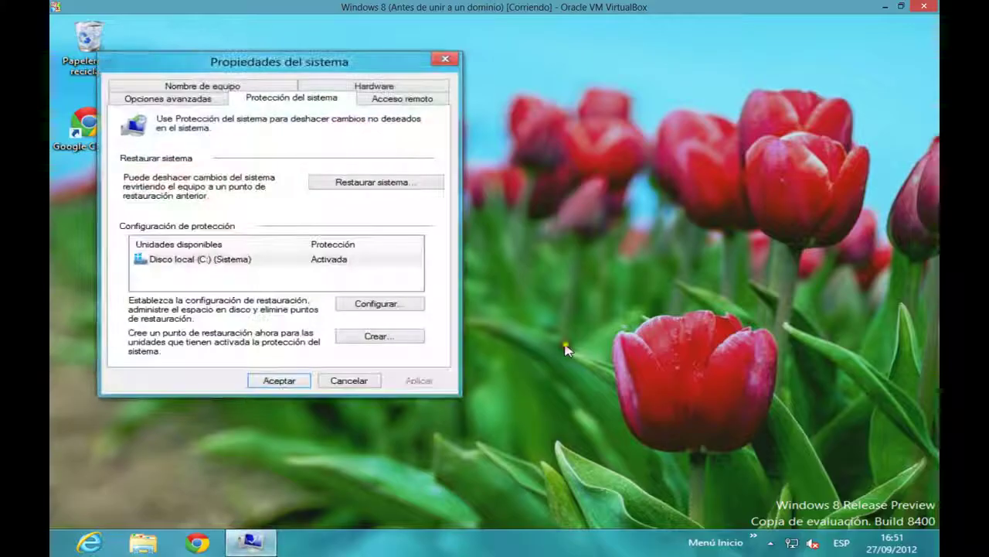
Start detecting the programs affected by the 27/09/2012 16:49:31 restore point in Restaurar sistema and cancel the detection.
left_click(370, 186)
left_click(631, 438)
left_click(480, 249)
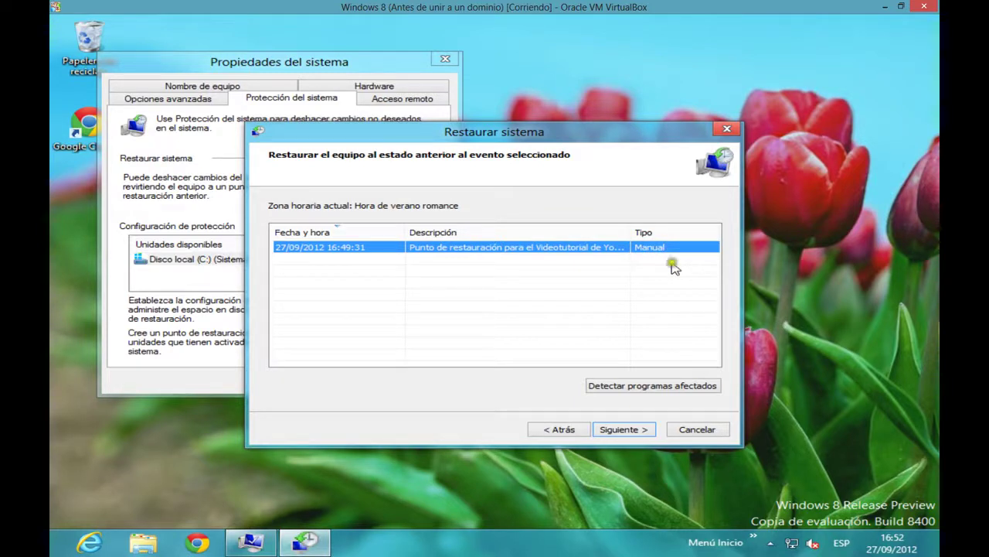
left_click(648, 386)
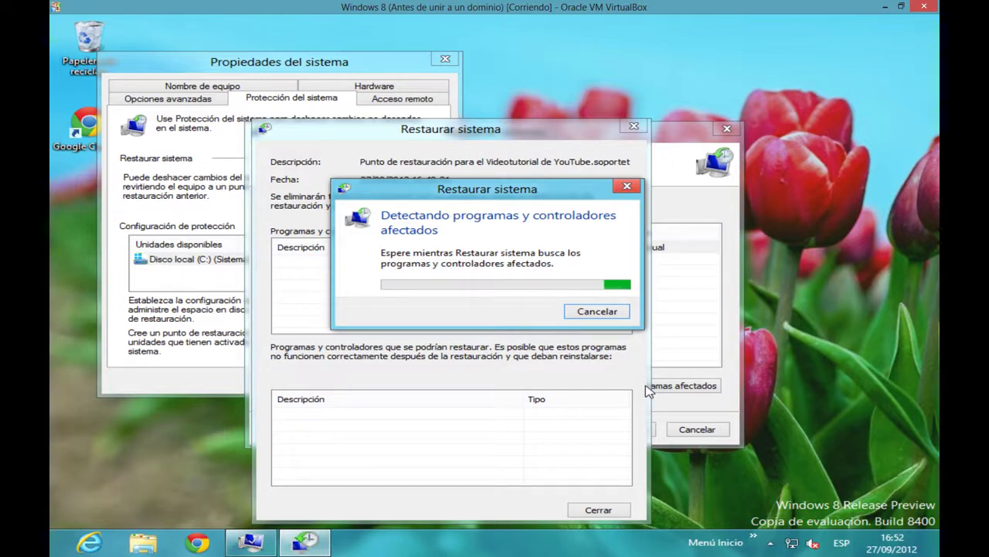
left_click(599, 309)
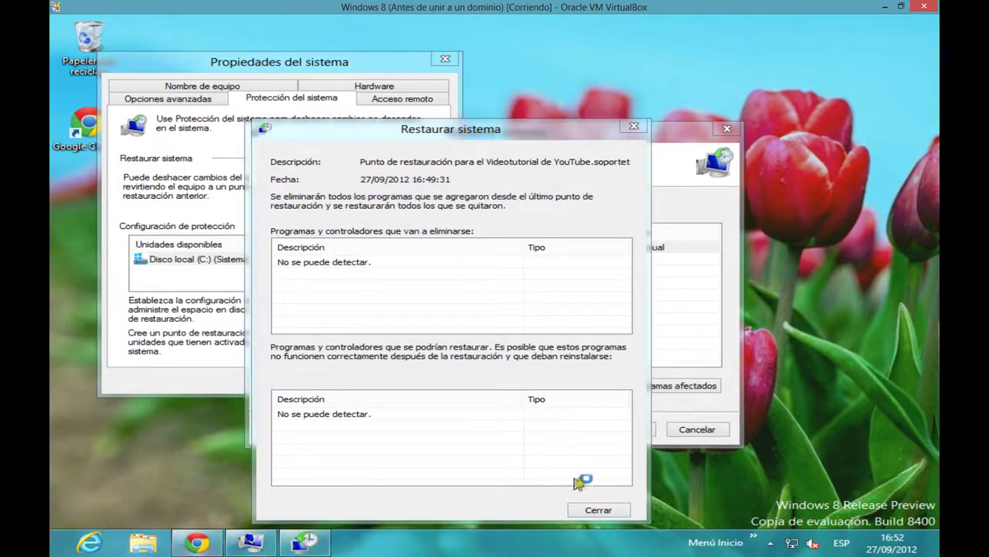
Close the affected programs report and exit both the Restaurar sistema wizard and Propiedades del sistema without changes.
left_click(598, 509)
left_click(698, 429)
left_click(349, 380)
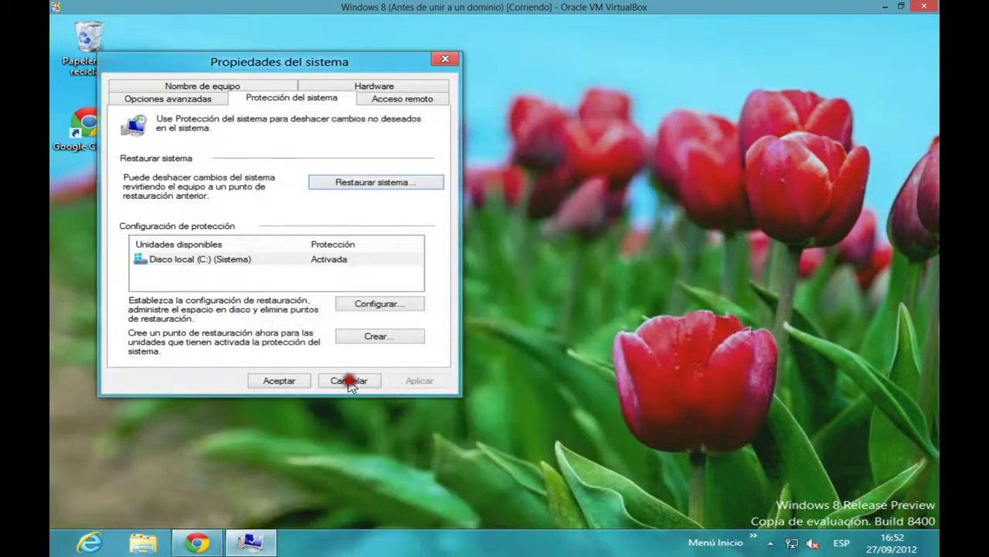
Switch to Google Chrome, search for "descarga winrar" and open the WinRAR downloads page on winrar.es.
left_click(203, 540)
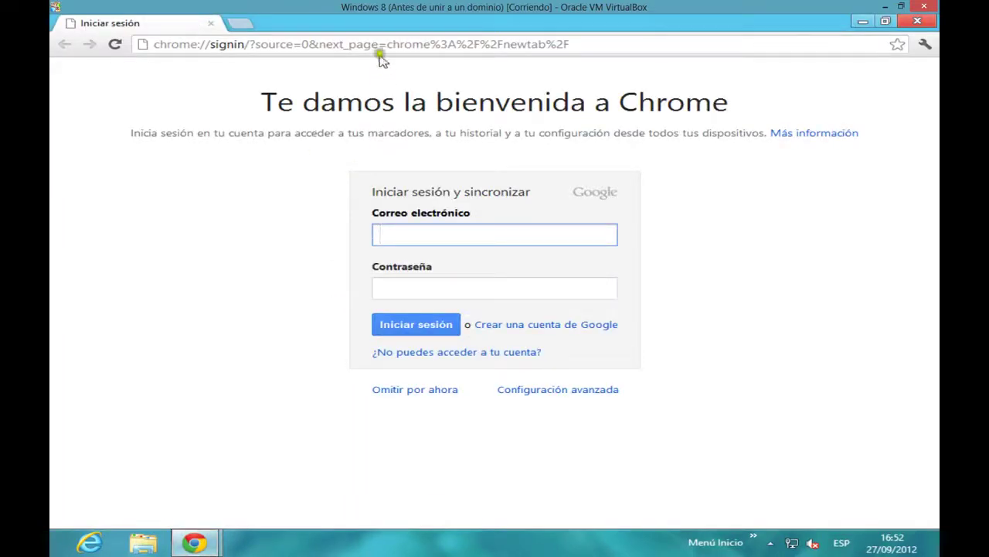
left_click(381, 44)
type("descarga winrar")
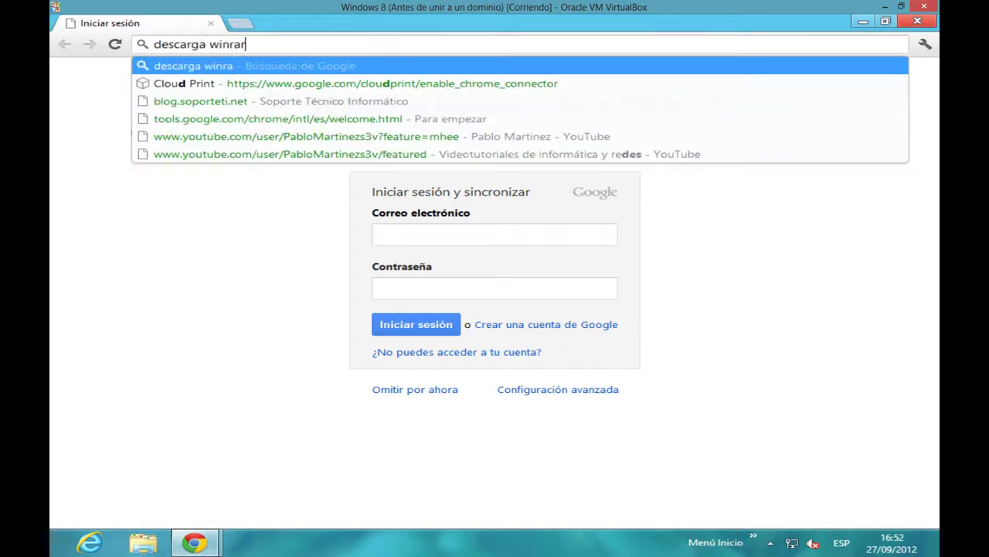
key("Return")
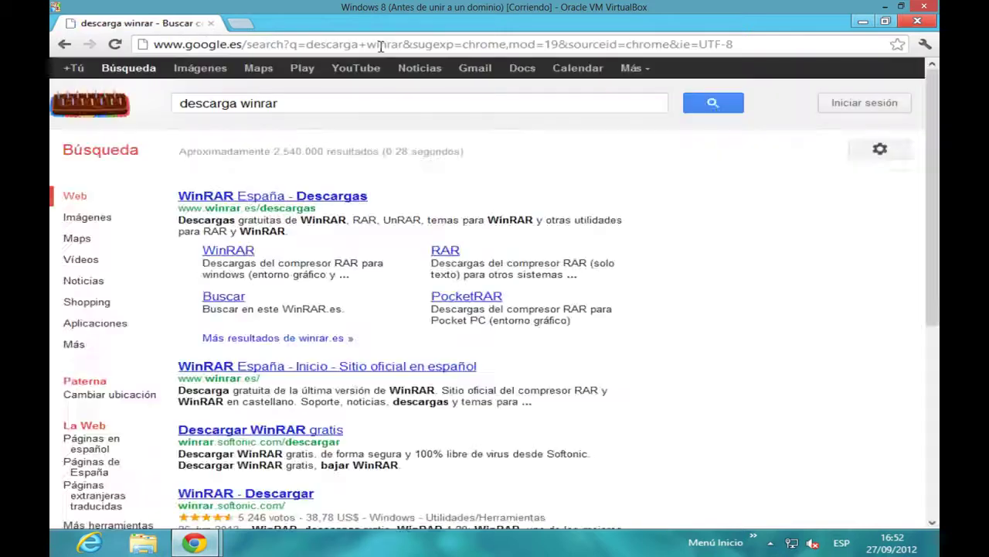
left_click(246, 252)
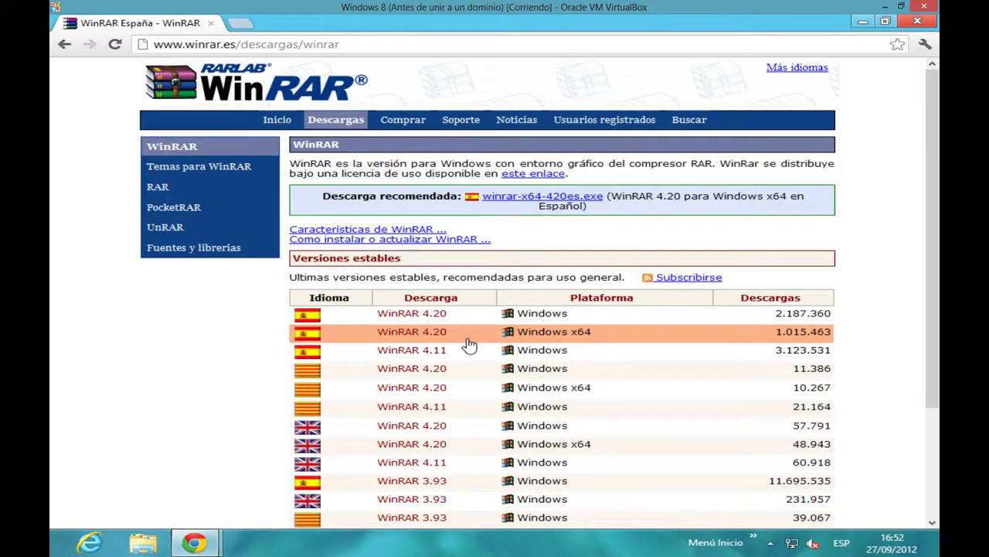
Run the downloaded wrar420es.exe with permission to make changes and install WinRAR 4.20 in C:\Program Files (x86)\WinRAR, keeping the virtual machine open.
left_click(121, 515)
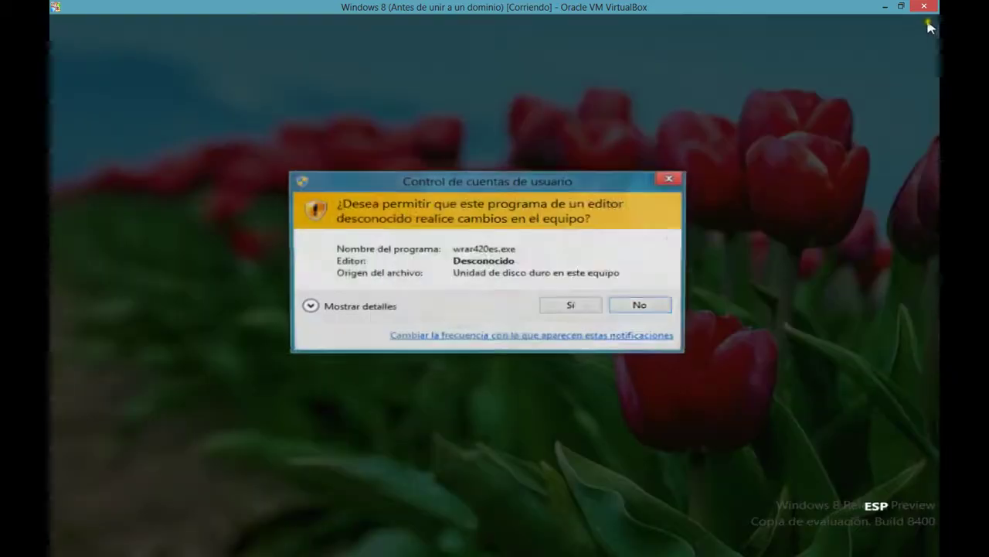
left_click(572, 304)
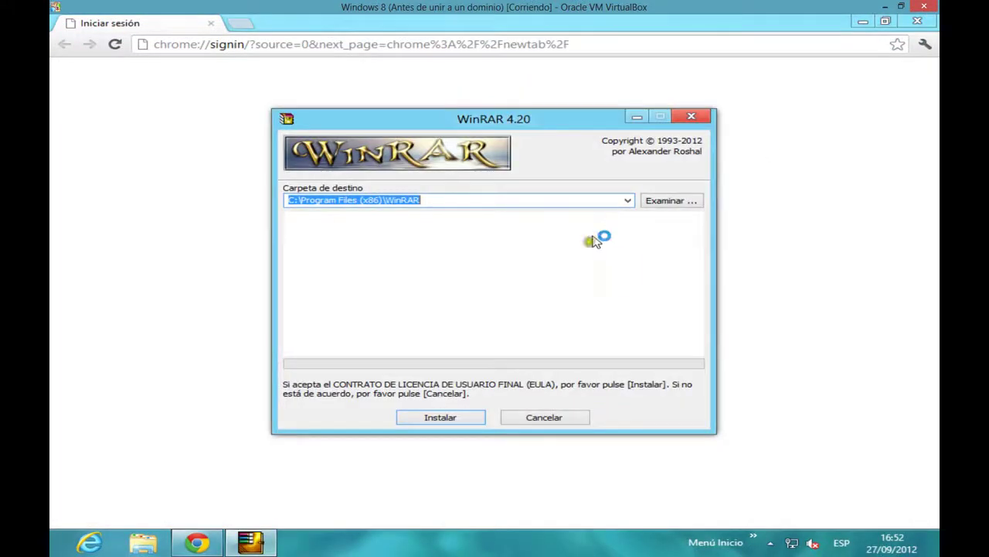
left_click(439, 418)
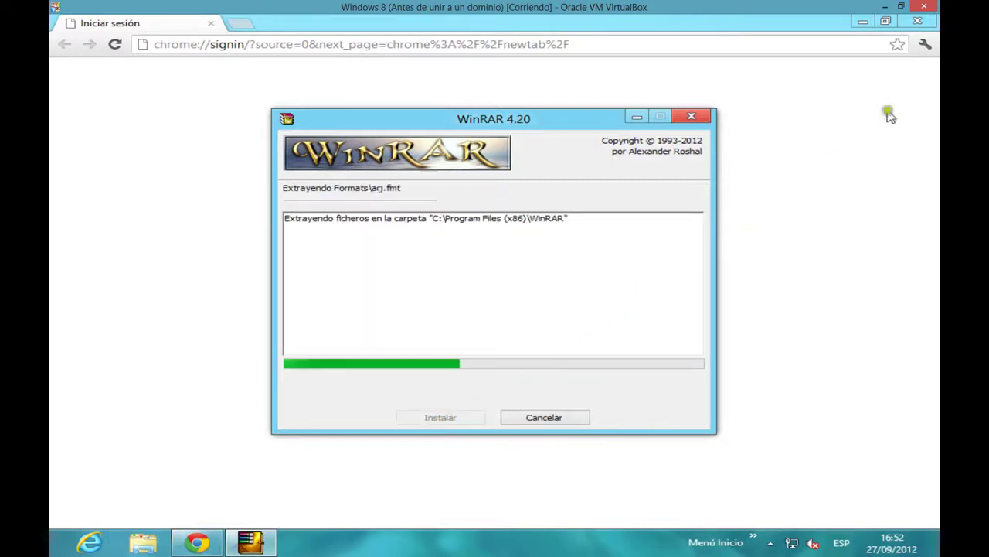
left_click(926, 7)
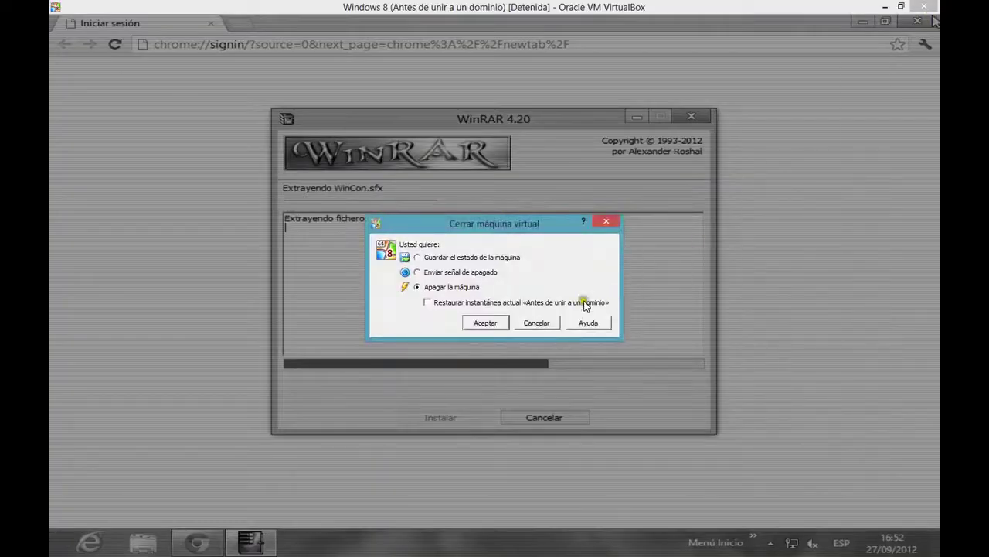
left_click(536, 323)
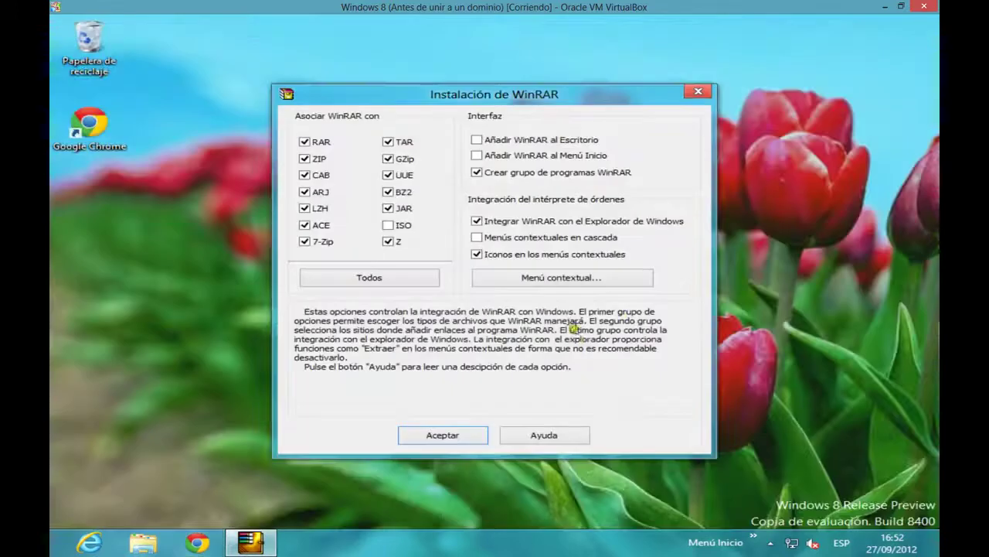
Accept WinRAR's default file associations and integration options, finish the setup and close the WinRAR folder window.
left_click(434, 434)
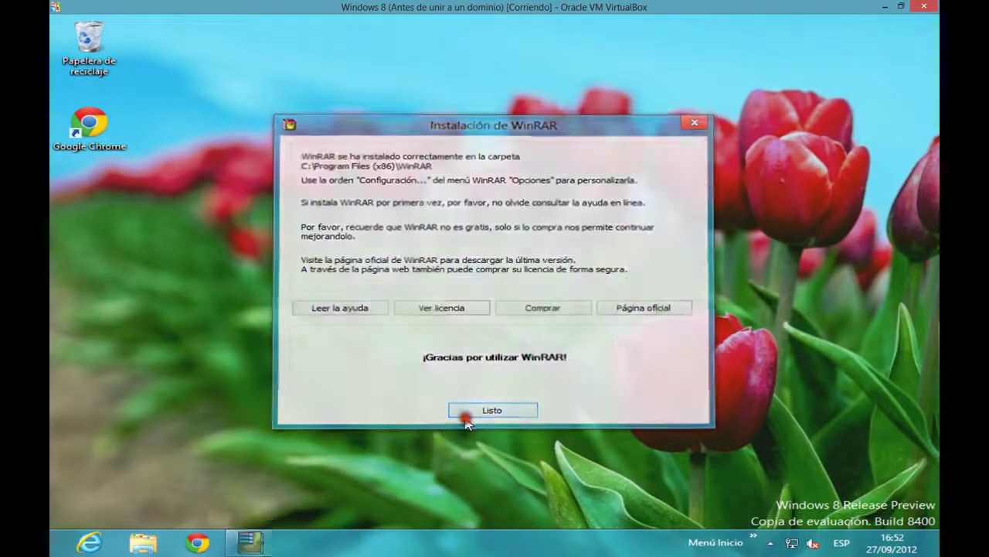
left_click(466, 413)
left_click(660, 333)
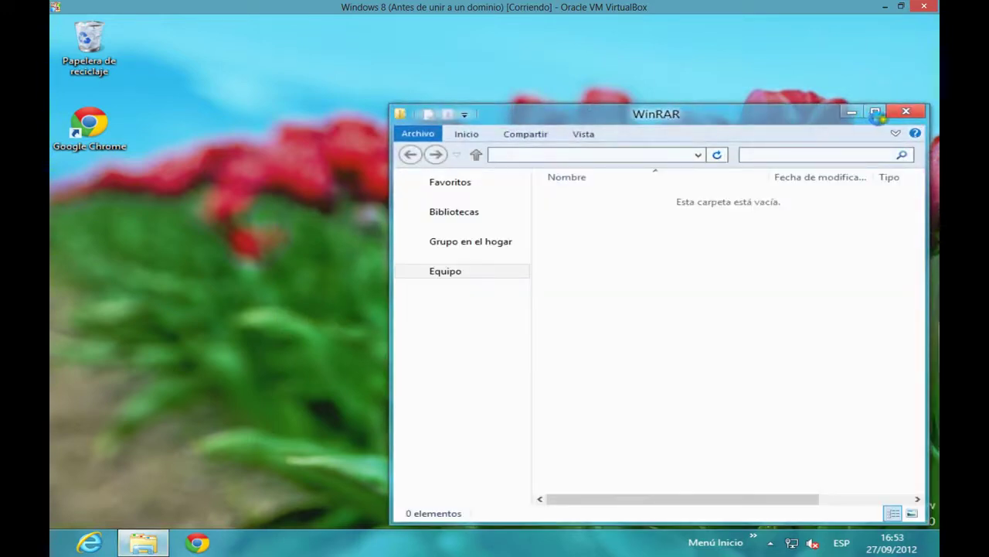
left_click(907, 114)
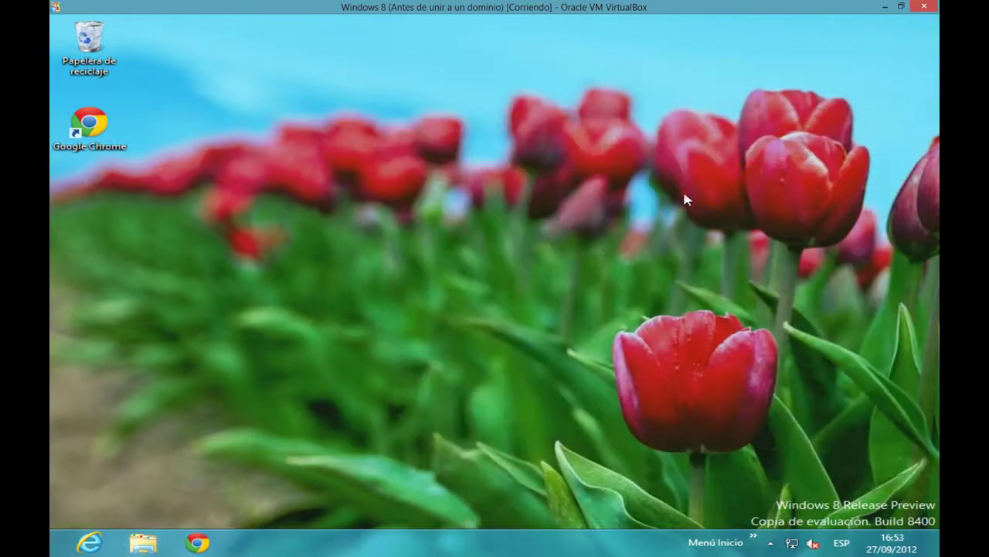
Search the settings for "restaurar" and open Crear un punto de restauración.
key("super")
type("restaurar")
left_click(685, 200)
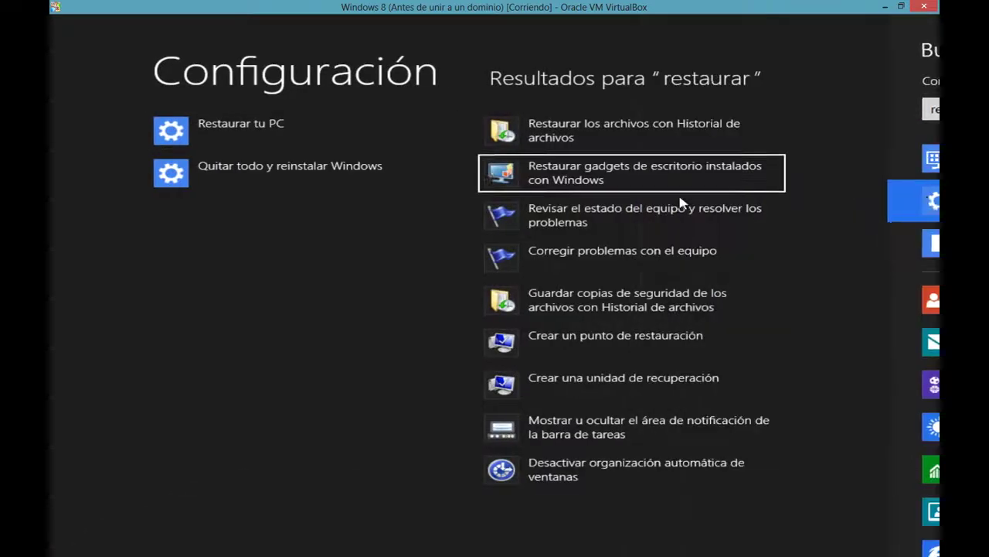
key("Down")
key("Down")
key("Down")
key("Down")
key("Return")
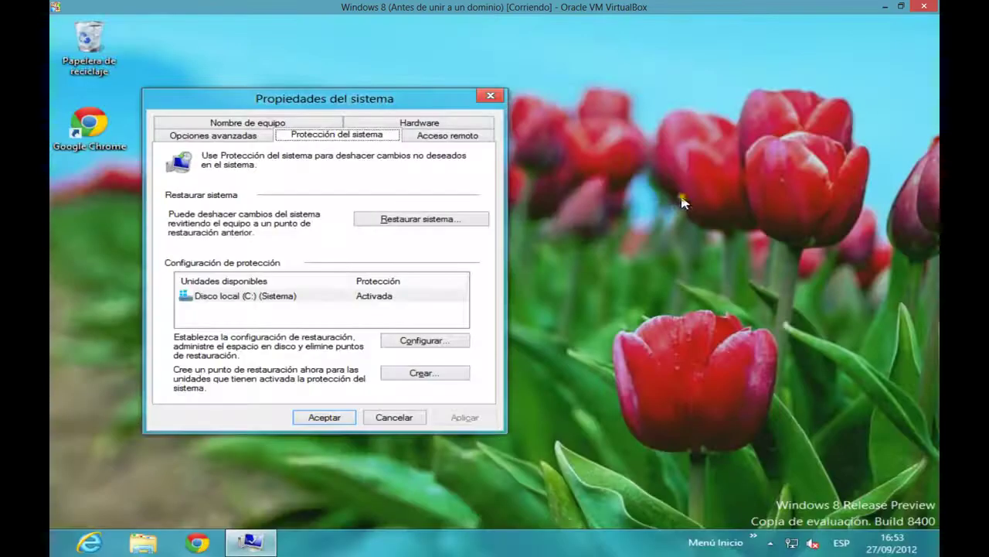
Start Restaurar sistema and detect the programs affected by the 27/09/2012 16:49:31 restore point.
left_click(409, 222)
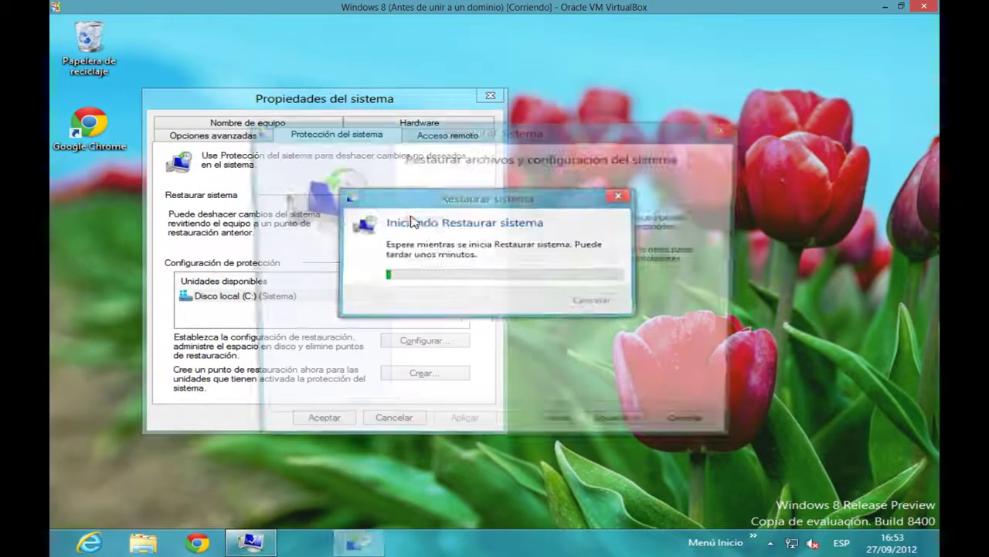
left_click(607, 423)
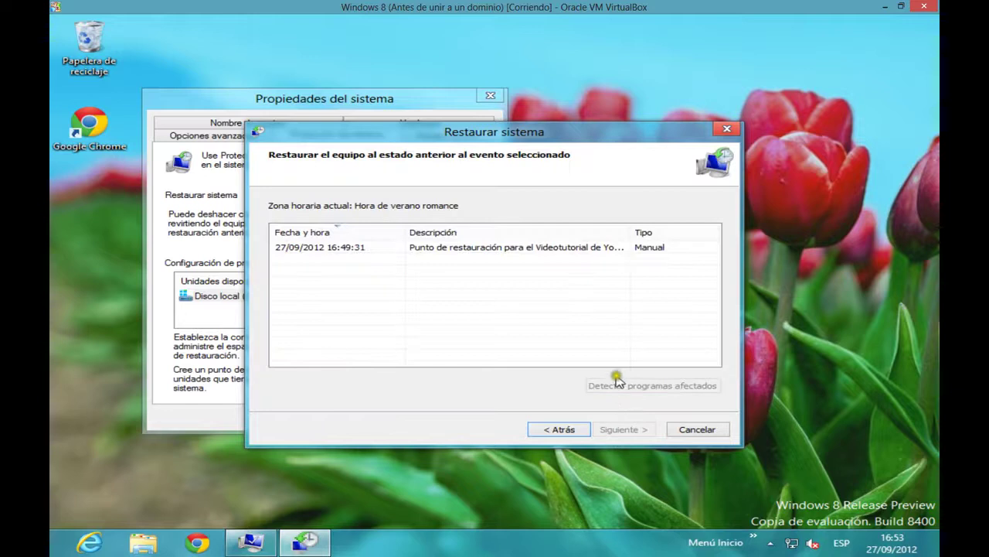
left_click(488, 249)
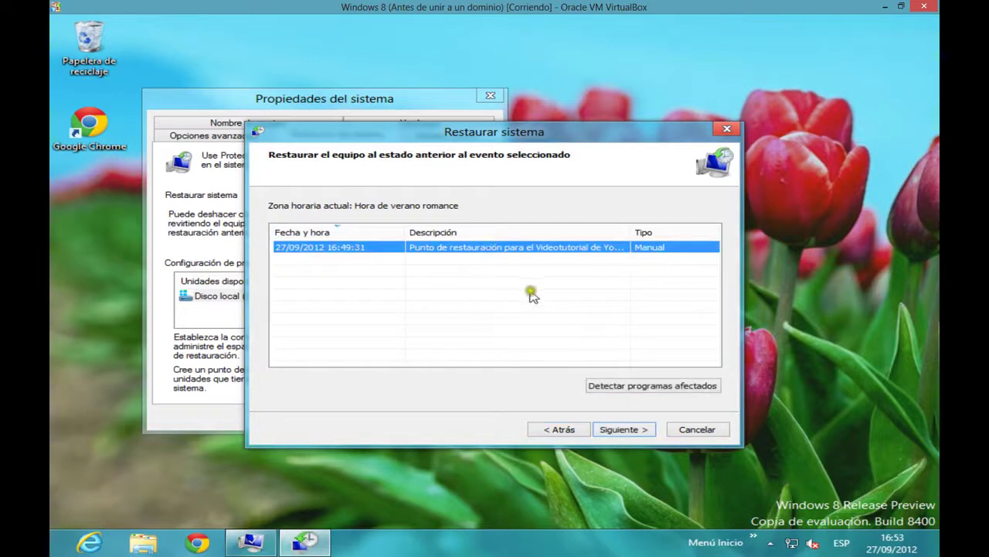
left_click(610, 386)
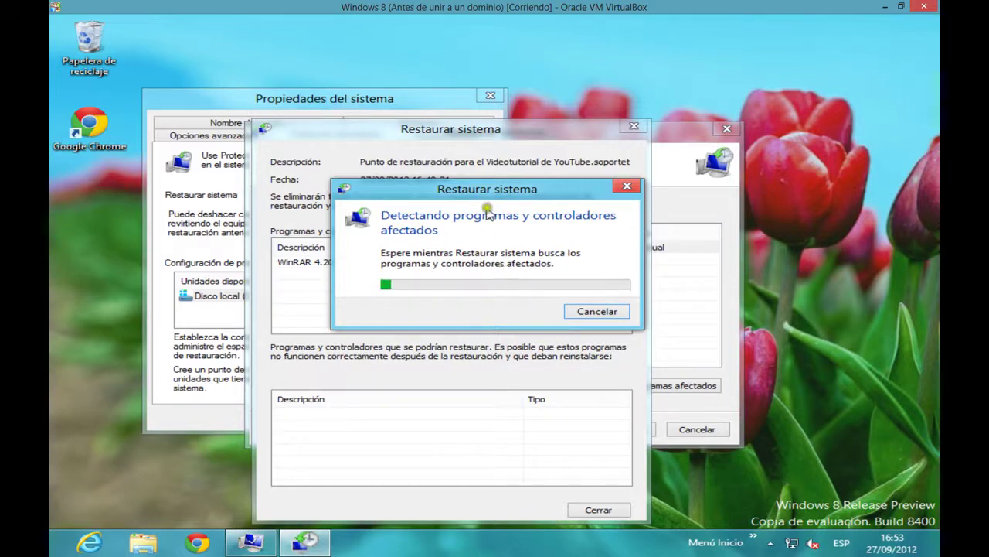
left_click_drag(488, 192, 500, 129)
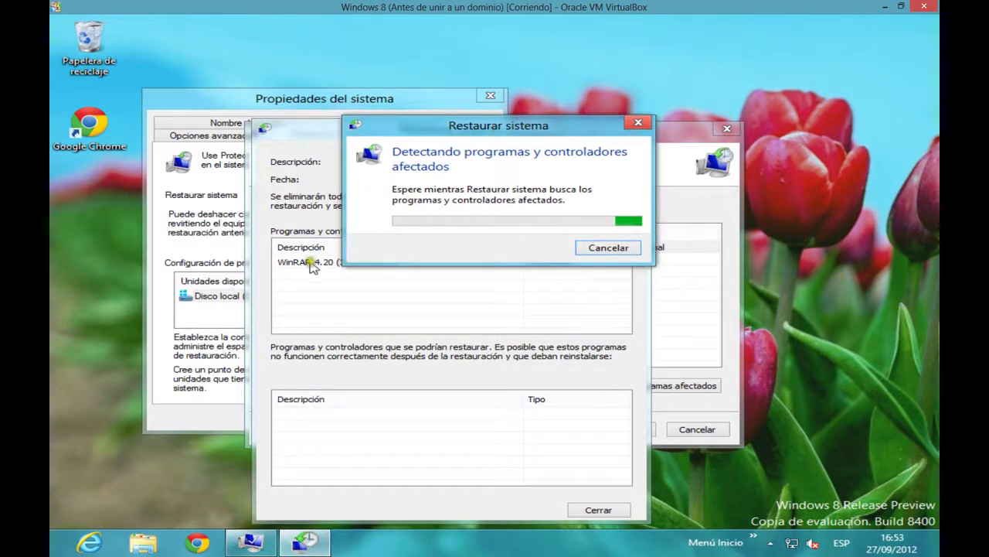
left_click(402, 251)
left_click(404, 225)
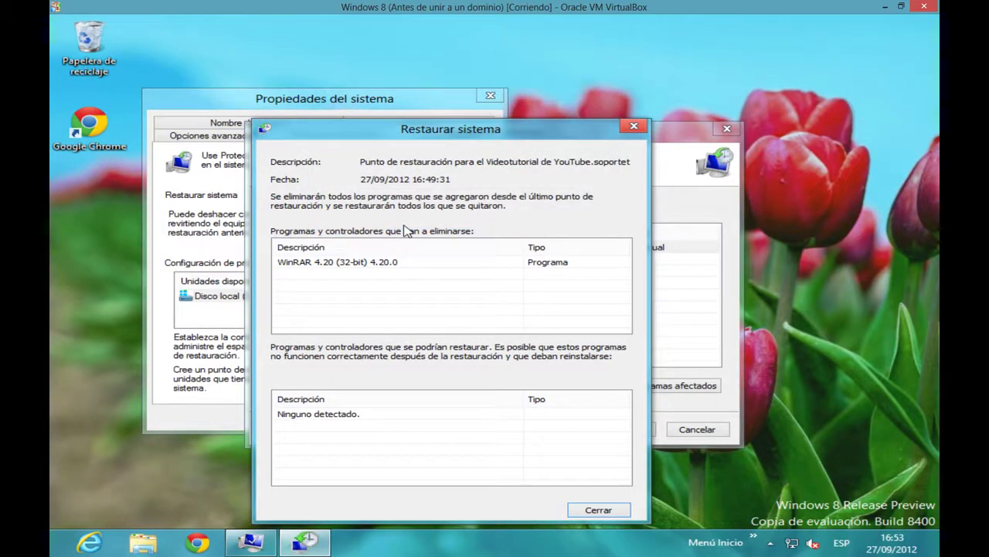
Examine the programs listed for removal and restoration, close the report and cancel the Restaurar sistema wizard.
left_click(316, 262)
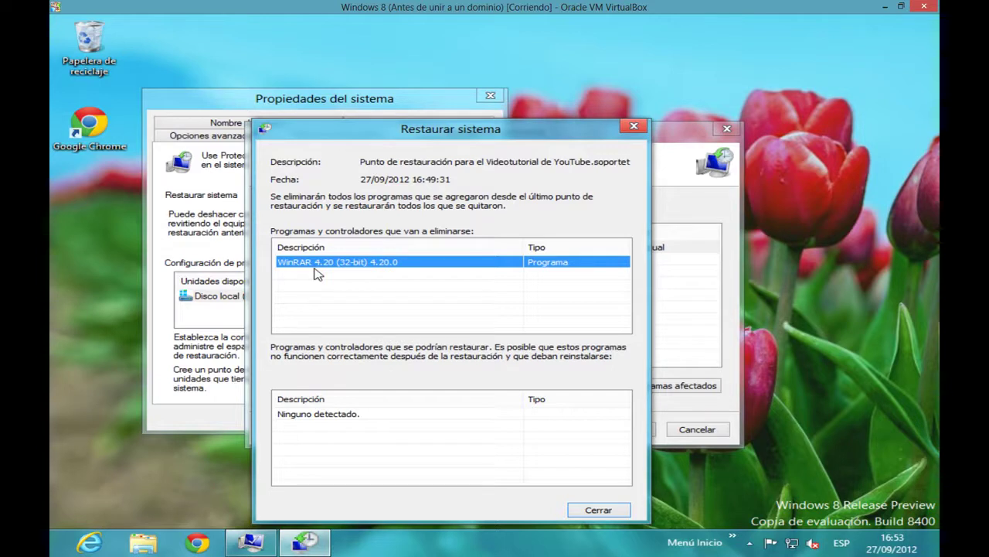
left_click(431, 425)
left_click(585, 507)
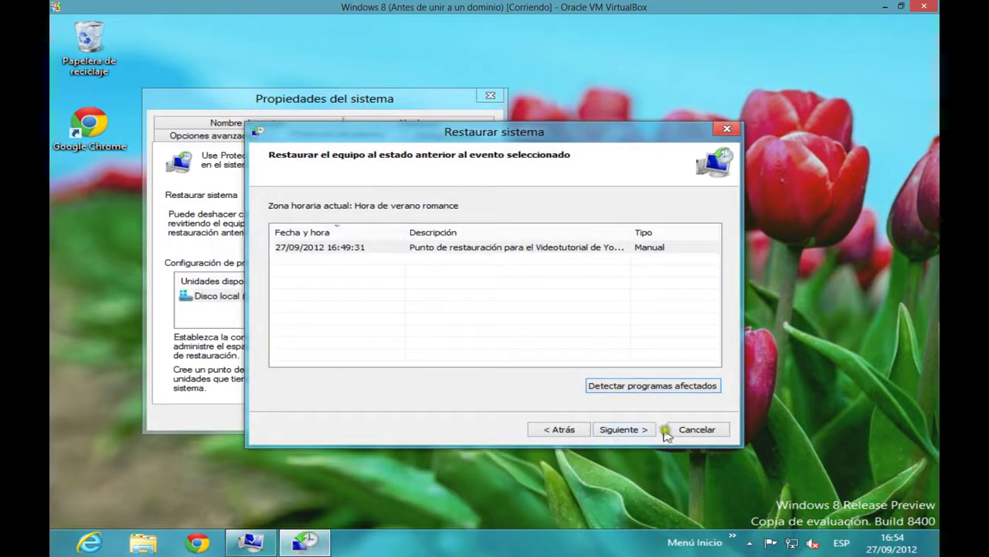
left_click(685, 431)
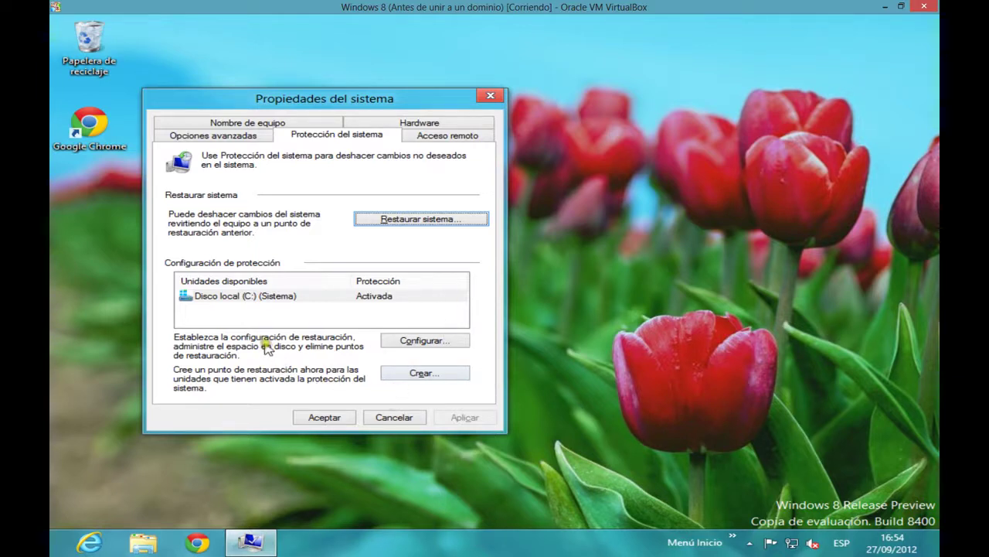
Delete all restore points of Disco local (C:) in its protection settings, keeping system protection activated.
left_click(418, 340)
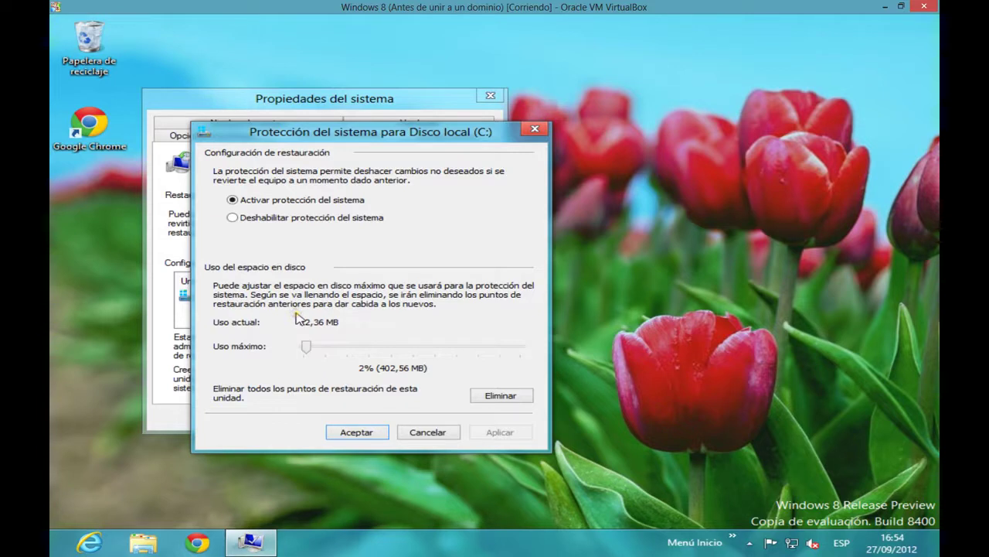
left_click(491, 396)
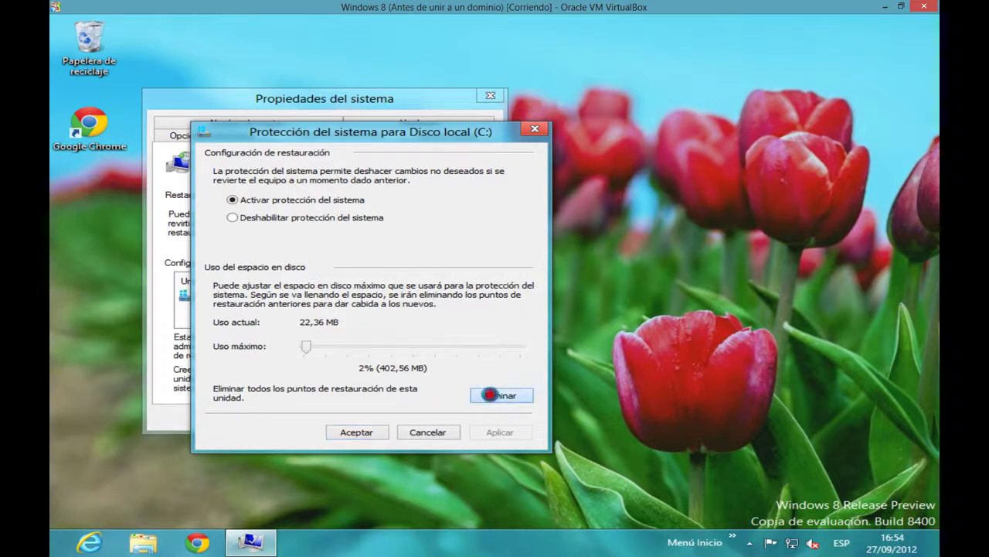
left_click(466, 312)
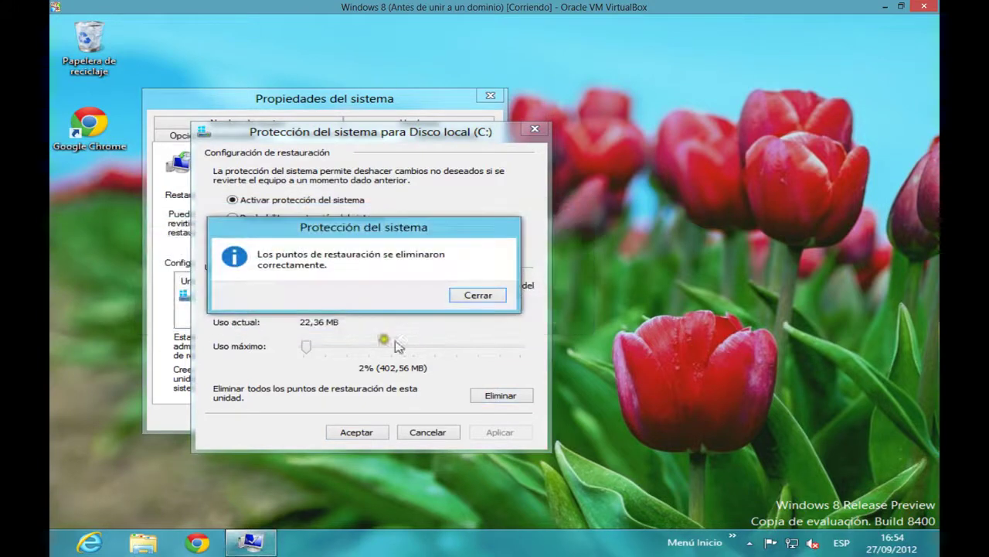
left_click(479, 297)
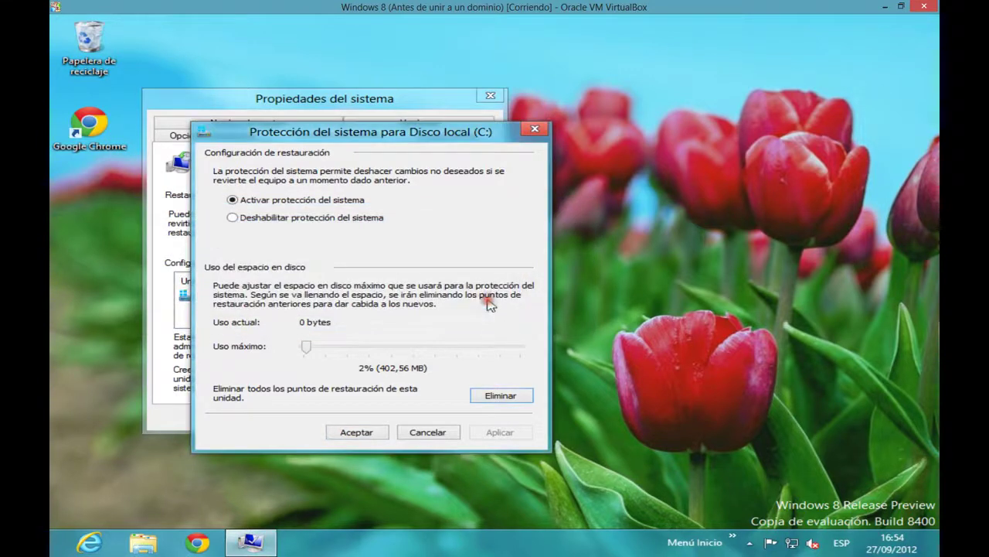
left_click(360, 431)
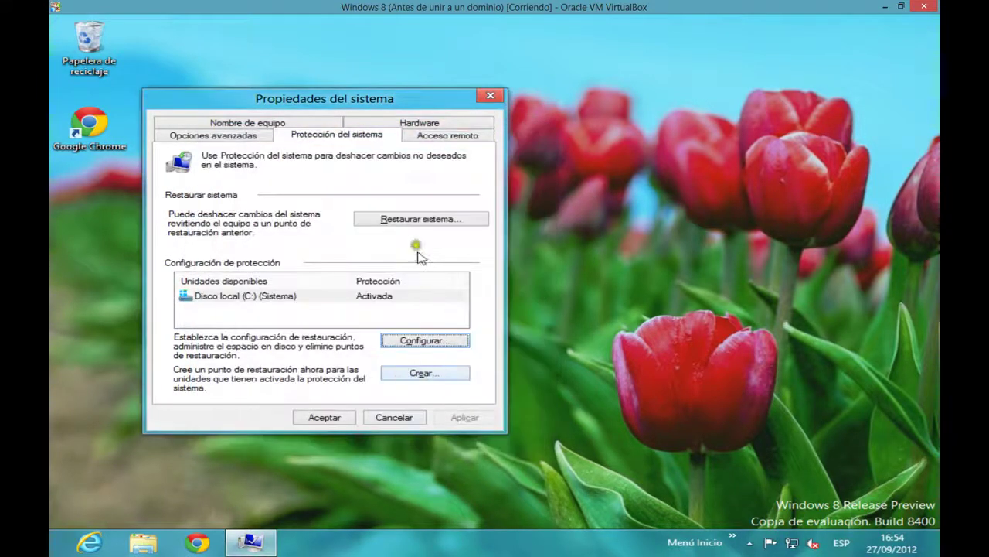
Check Restaurar sistema for available restore points, cancel the wizard and close Propiedades del sistema.
left_click(414, 221)
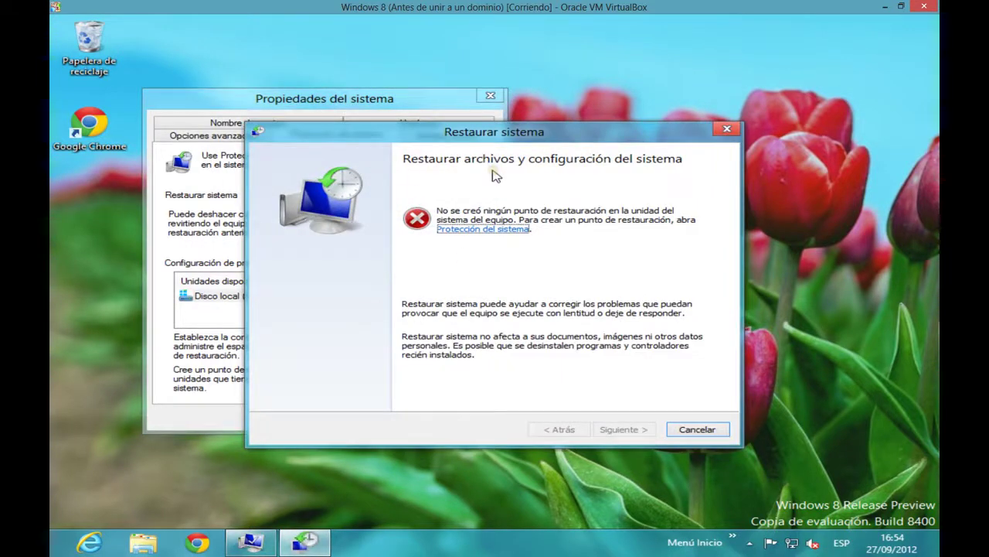
left_click(678, 428)
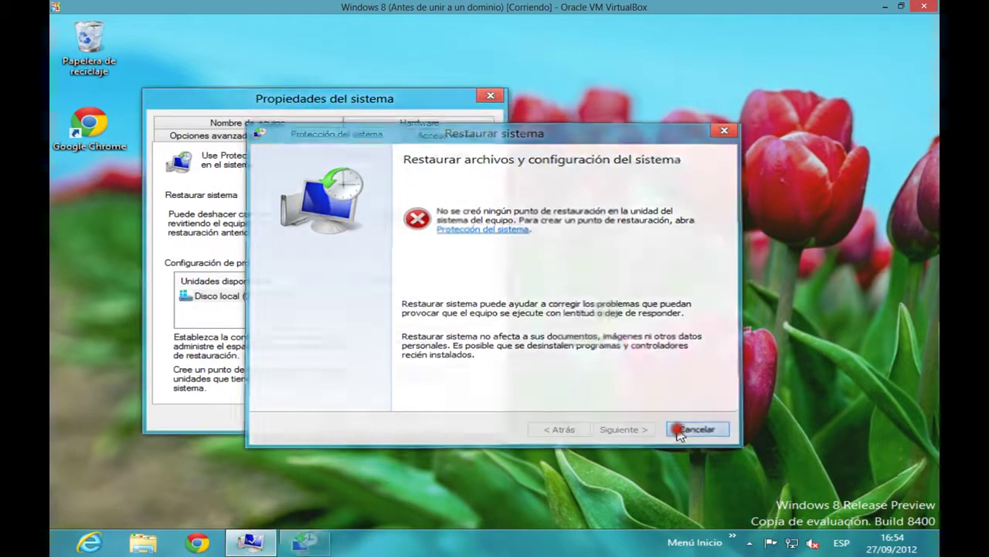
left_click(324, 417)
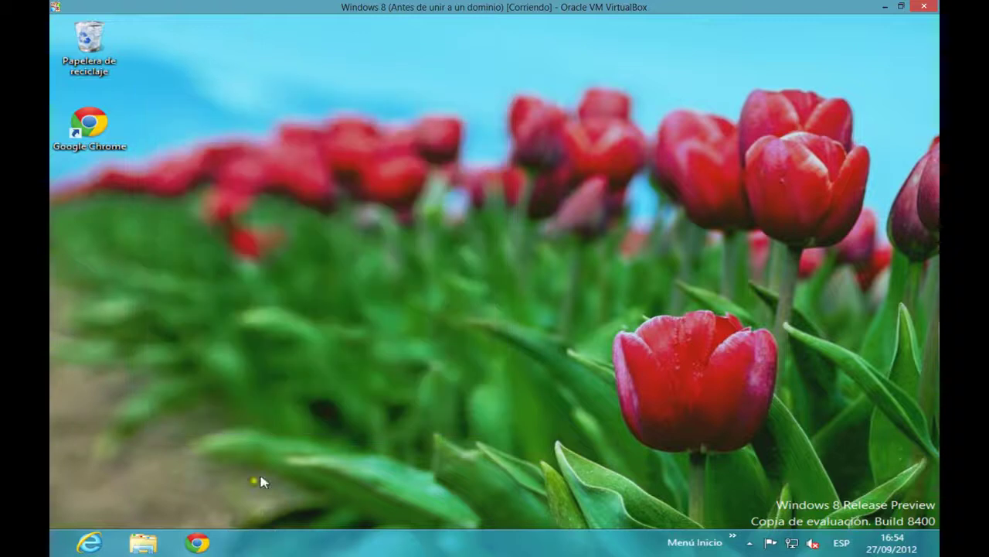
Switch to Google Chrome, go to blog.soporteti.net and open the YouTube channel linked on the blog.
left_click(196, 543)
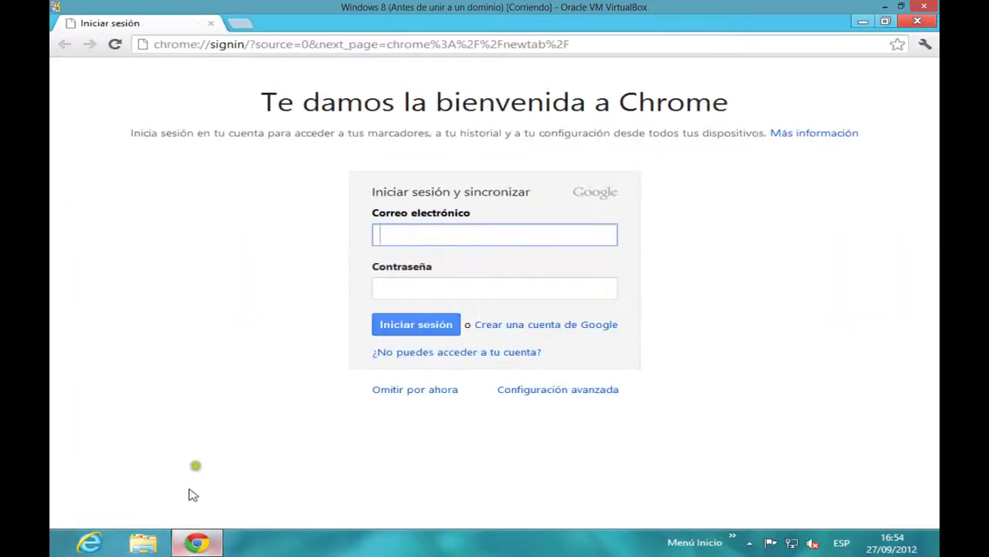
left_click(303, 46)
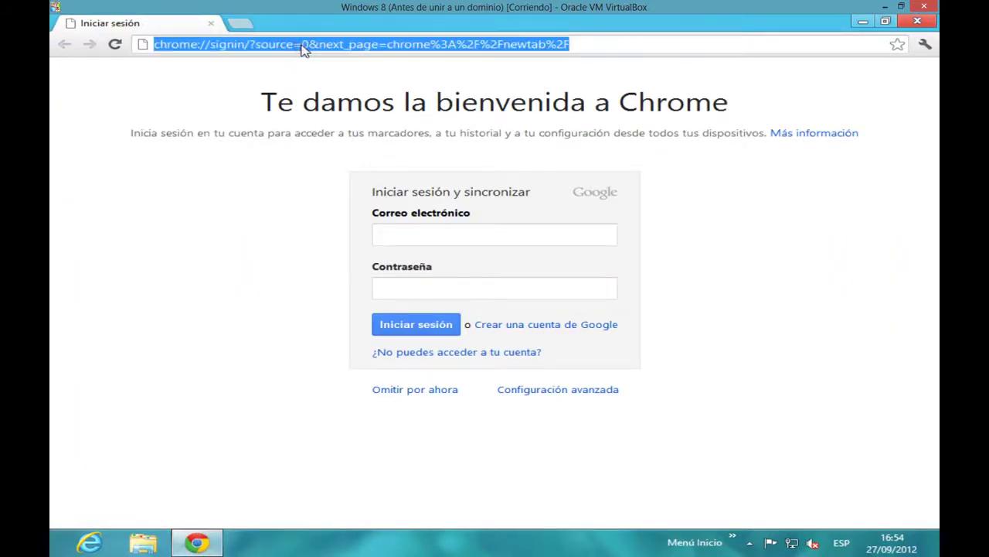
type("blog.soporteti.net")
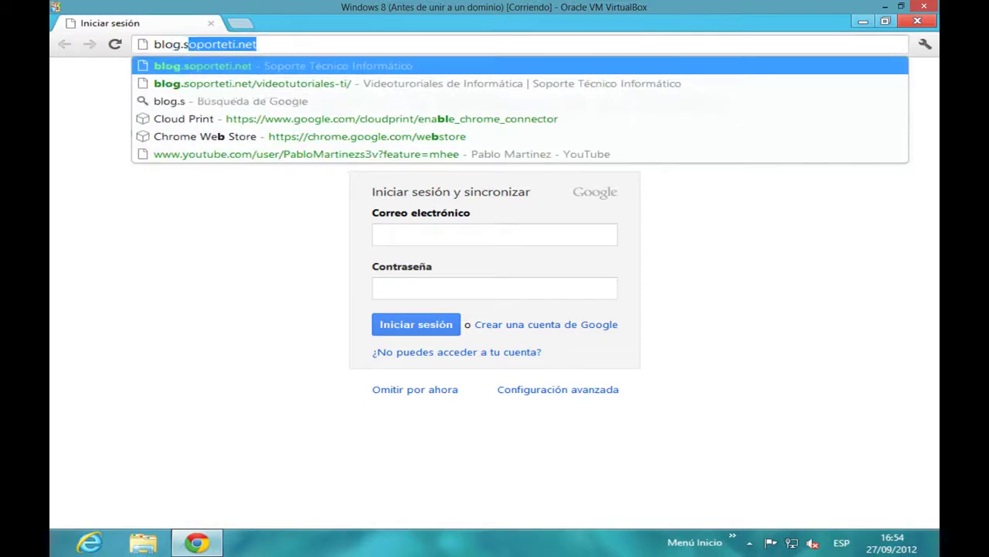
key("Return")
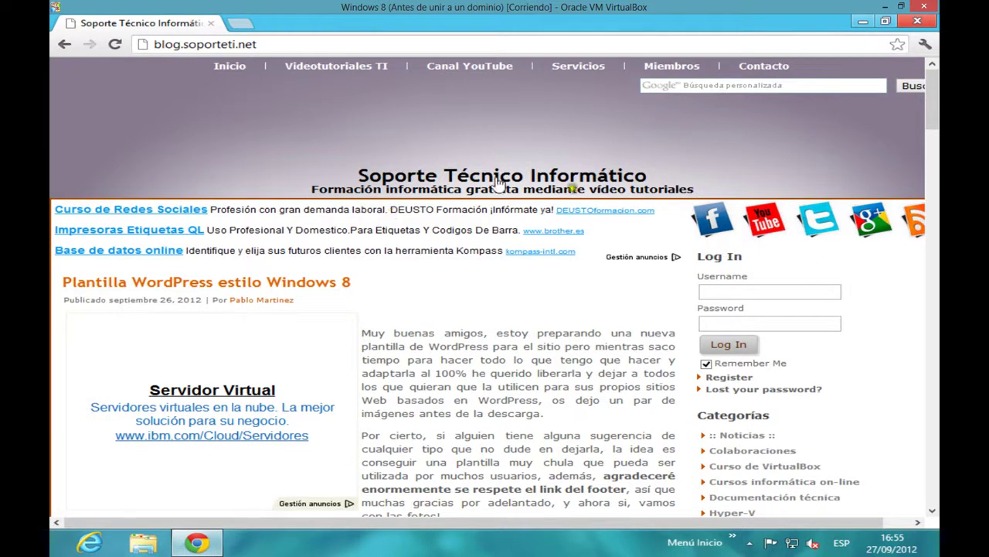
left_click(764, 225)
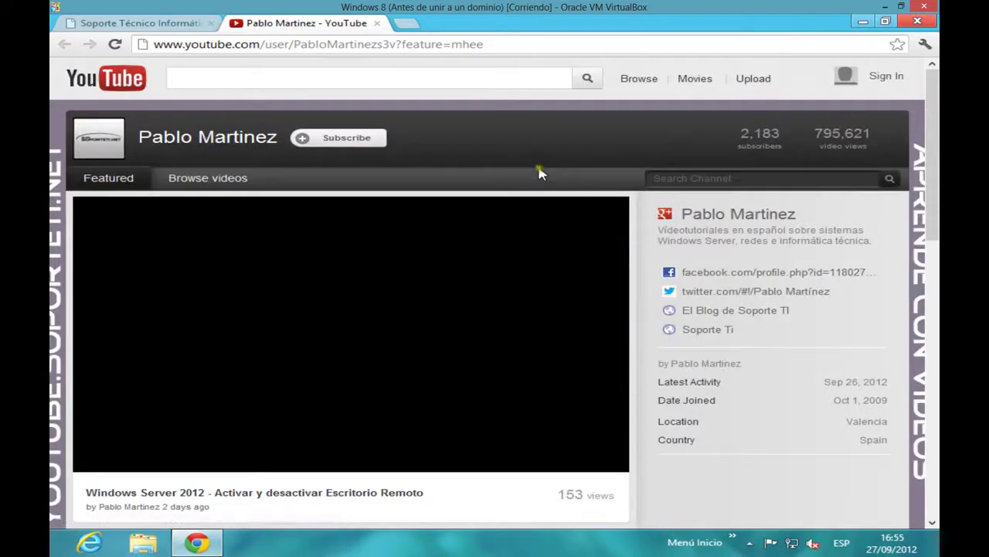